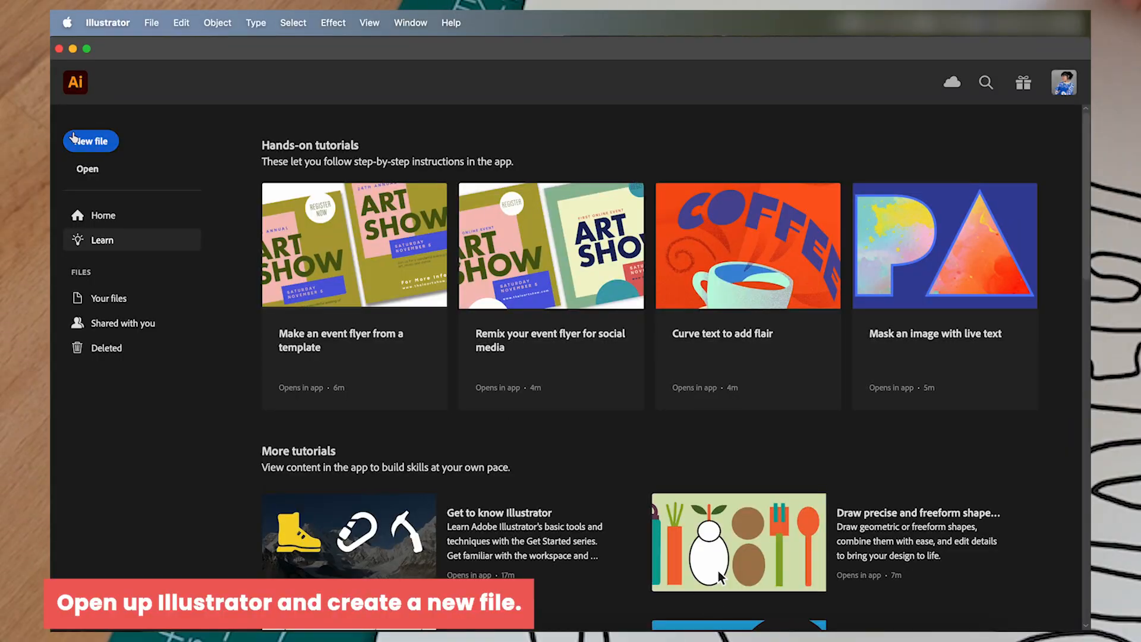
# - Create a new document from the recent 11 x 17 in preset, with its orientation changed to landscape
pyautogui.click(79, 143)
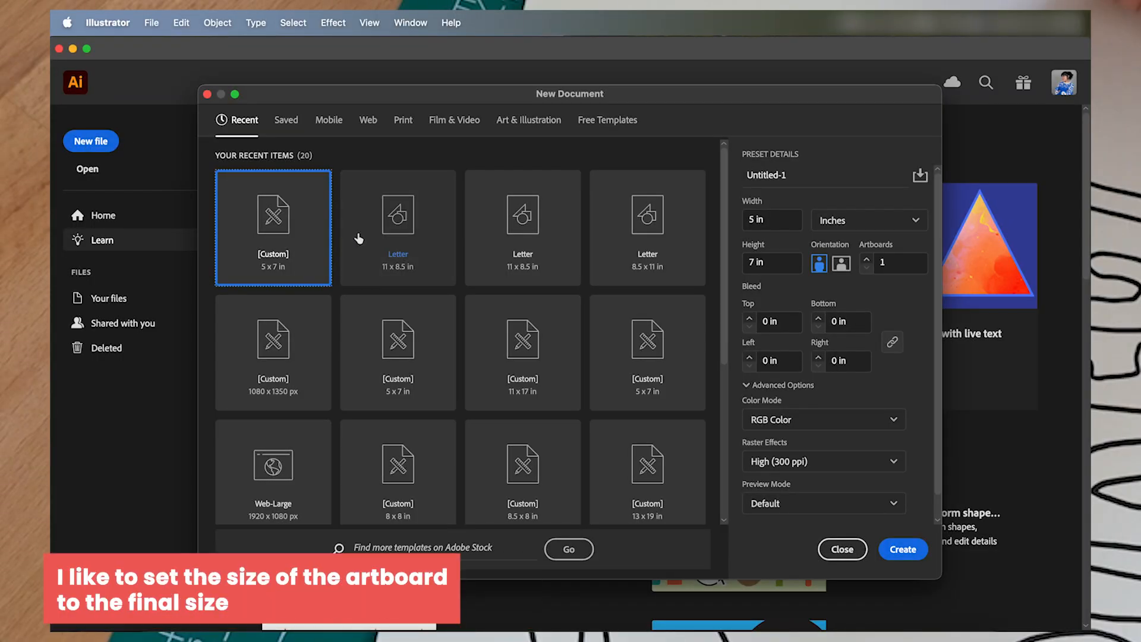
pyautogui.click(511, 357)
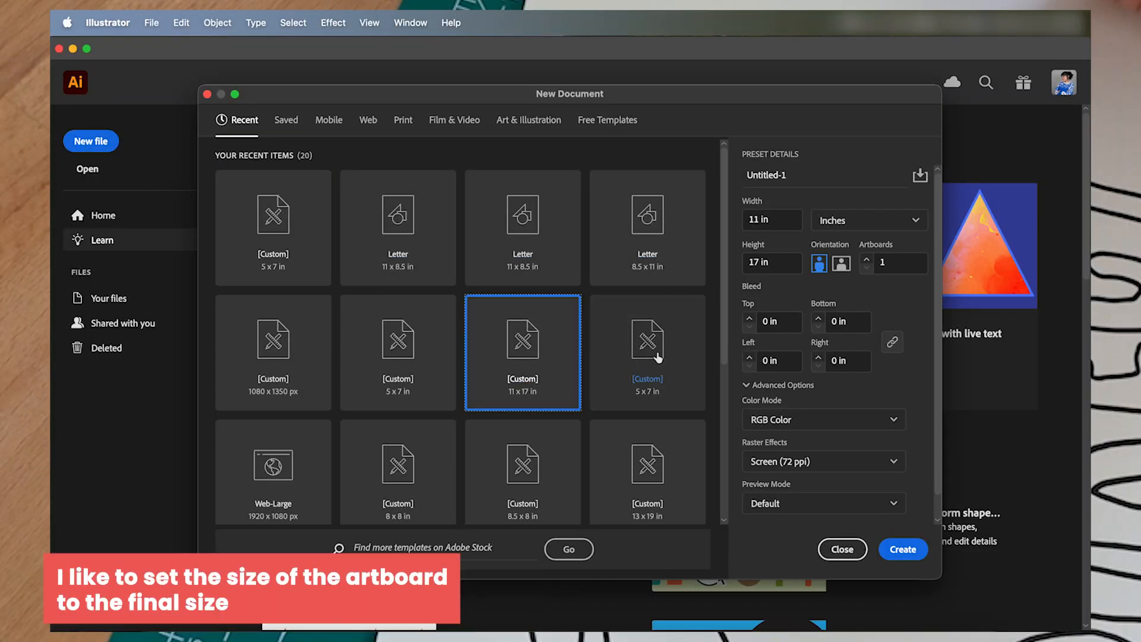
pyautogui.click(841, 262)
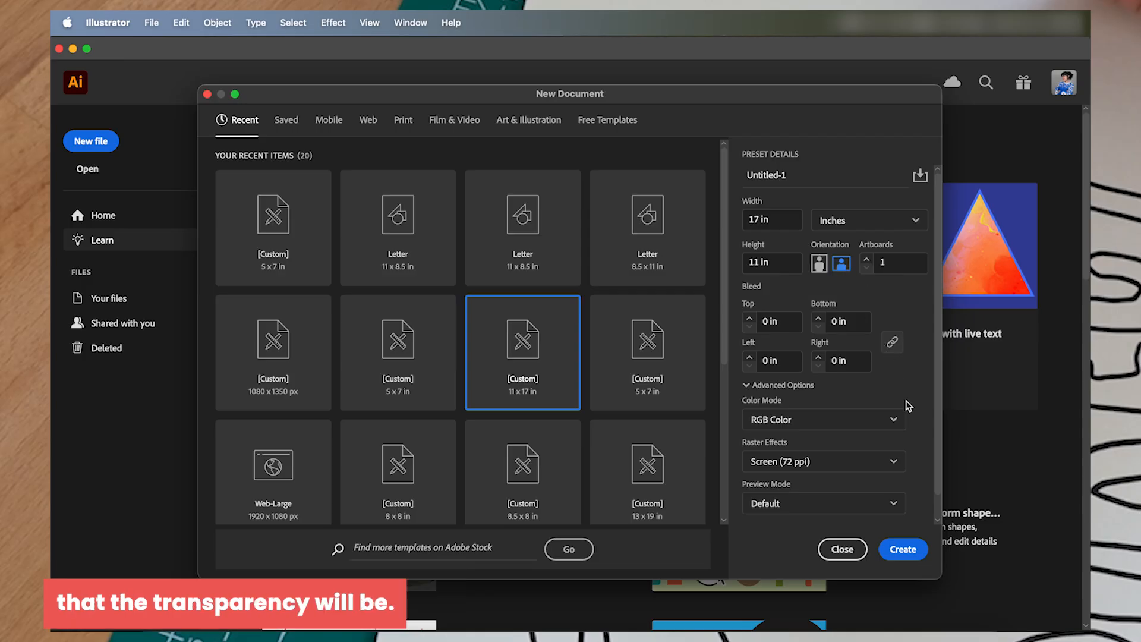
pyautogui.click(903, 549)
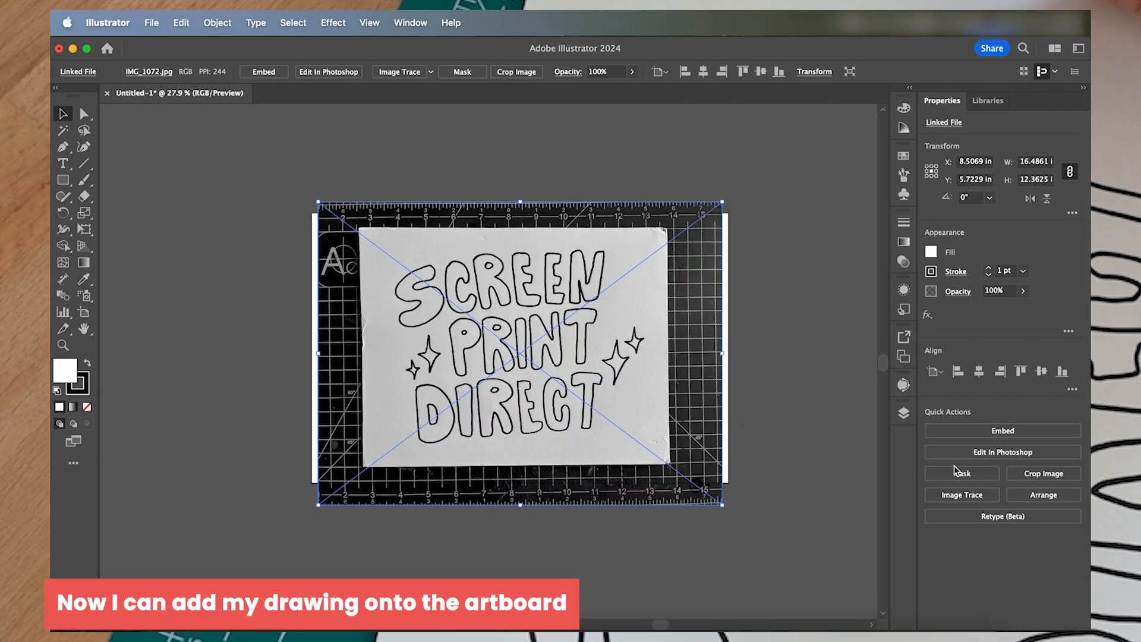
# - Crop the placed lettering photo to the sheet of paper, removing the black cutting-mat border on all four sides
pyautogui.click(1050, 477)
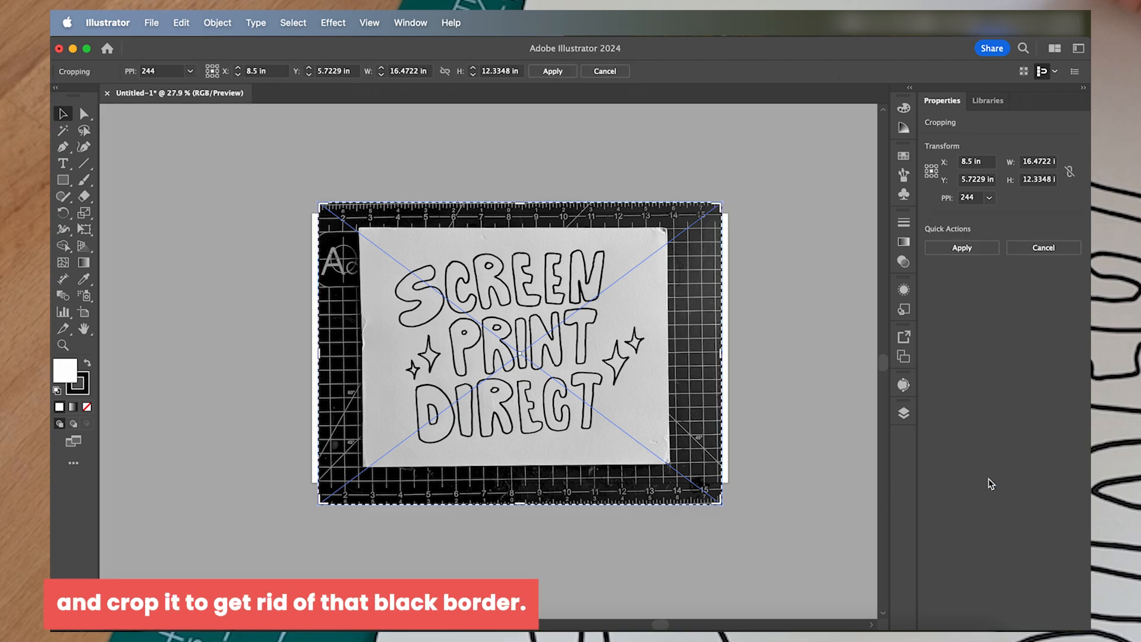
pyautogui.moveTo(521, 206); pyautogui.dragTo(522, 230)
pyautogui.moveTo(320, 364); pyautogui.dragTo(368, 365)
pyautogui.moveTo(545, 504); pyautogui.dragTo(544, 458)
pyautogui.moveTo(718, 352); pyautogui.dragTo(663, 342)
pyautogui.moveTo(513, 230); pyautogui.dragTo(512, 232)
pyautogui.press('Return')
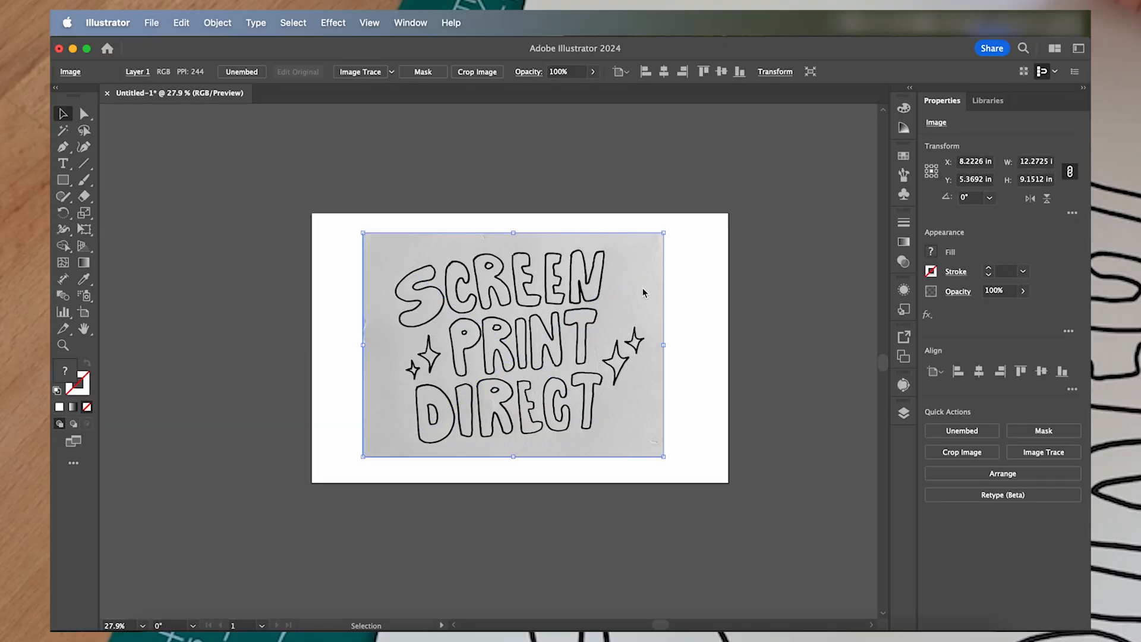
# - Enlarge the cropped image proportionally to about 15.6 x 11.6 in and centre it on the artboard
pyautogui.click(520, 148)
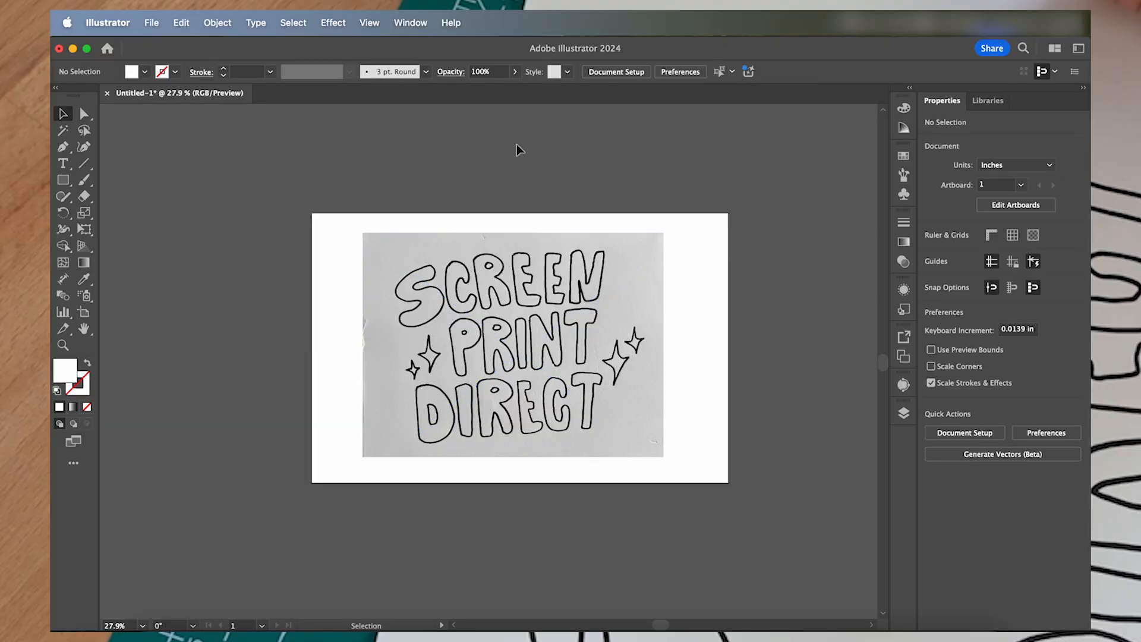
pyautogui.click(64, 114)
pyautogui.click(662, 235)
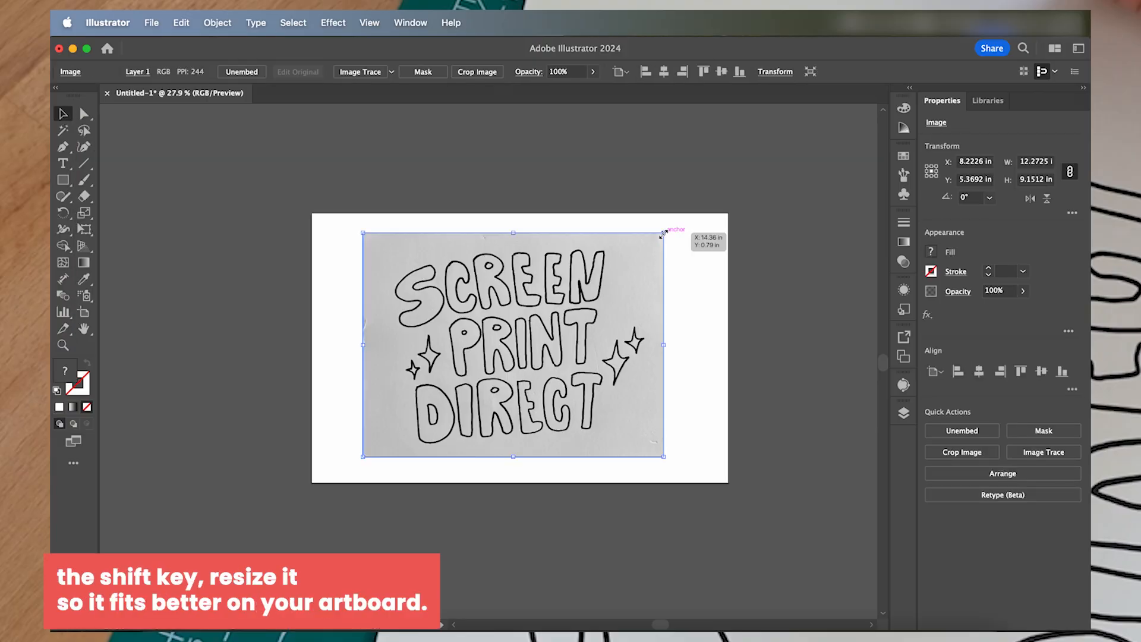
pyautogui.moveTo(664, 233); pyautogui.dragTo(714, 194)
pyautogui.moveTo(362, 457); pyautogui.dragTo(311, 495)
pyautogui.moveTo(489, 462); pyautogui.dragTo(497, 466)
pyautogui.moveTo(722, 199); pyautogui.dragTo(712, 206)
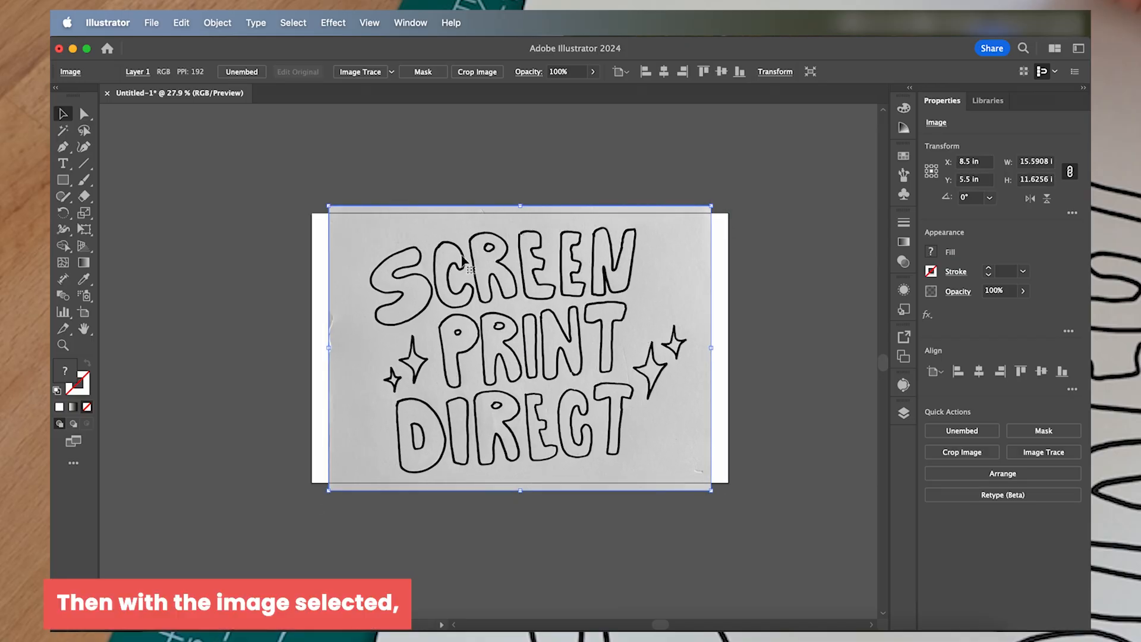
# - Apply Image Trace to the cropped drawing with the [Default] preset
pyautogui.click(221, 24)
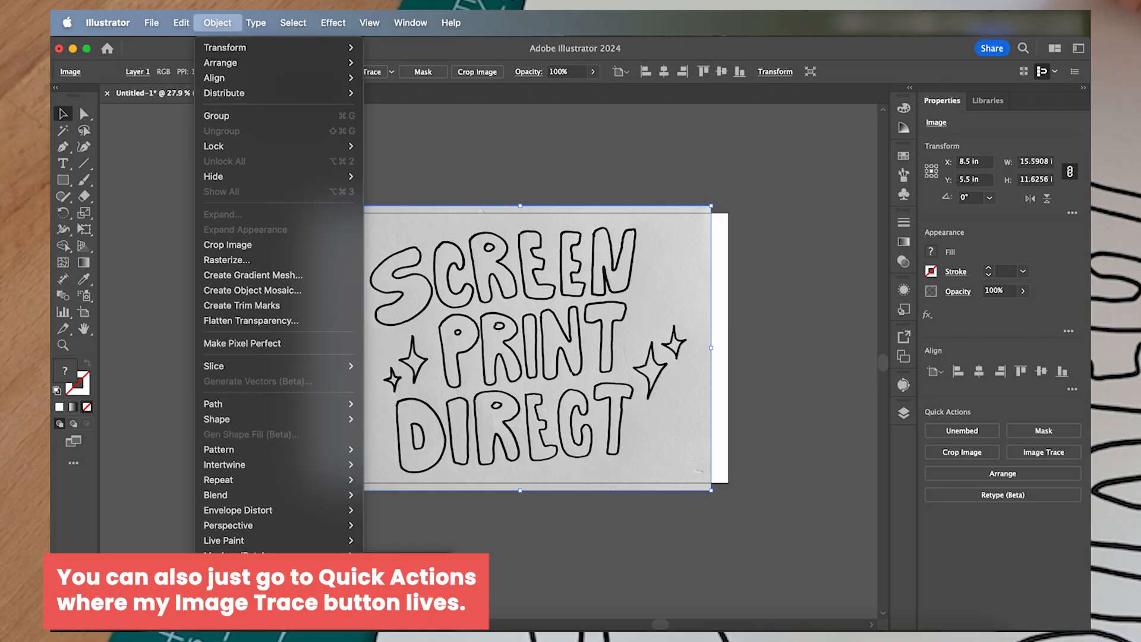
pyautogui.click(683, 586)
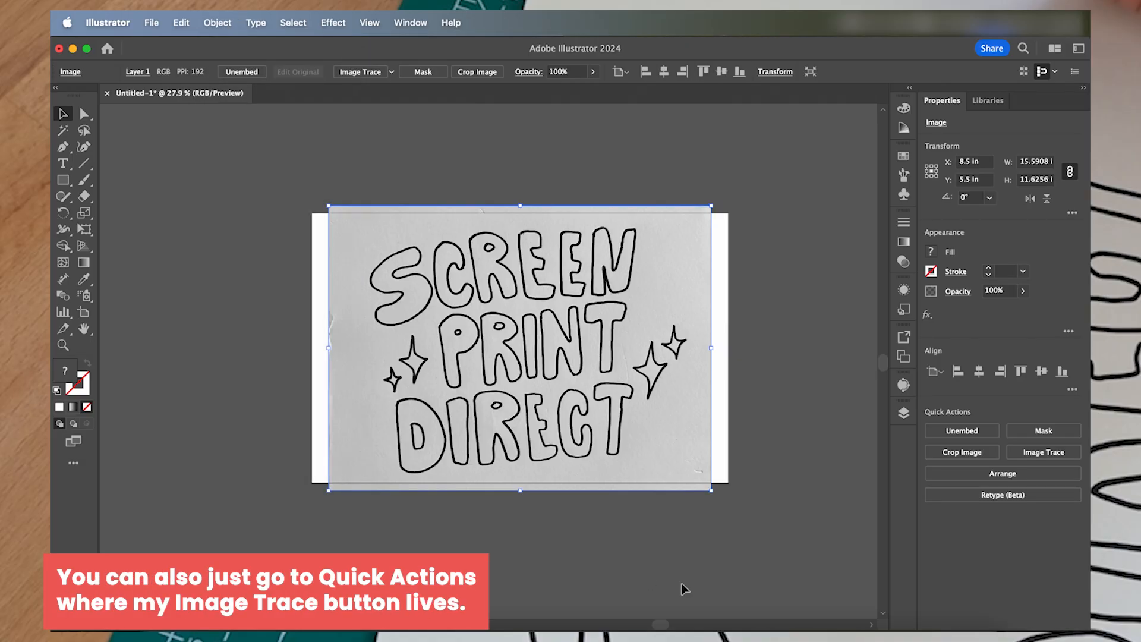
pyautogui.click(1044, 454)
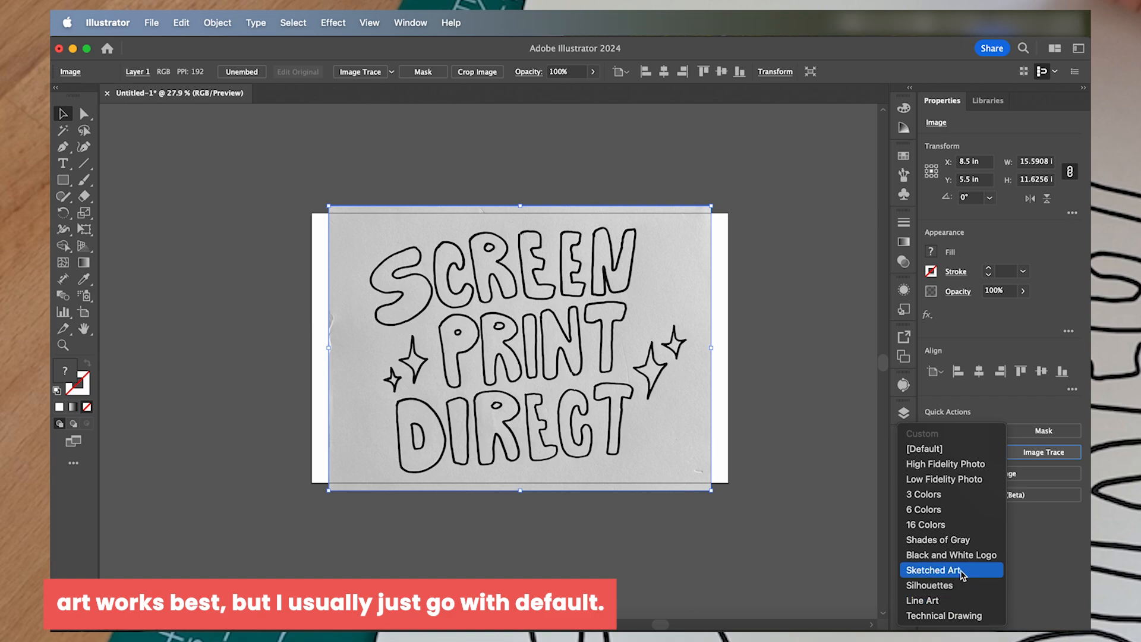
pyautogui.click(936, 448)
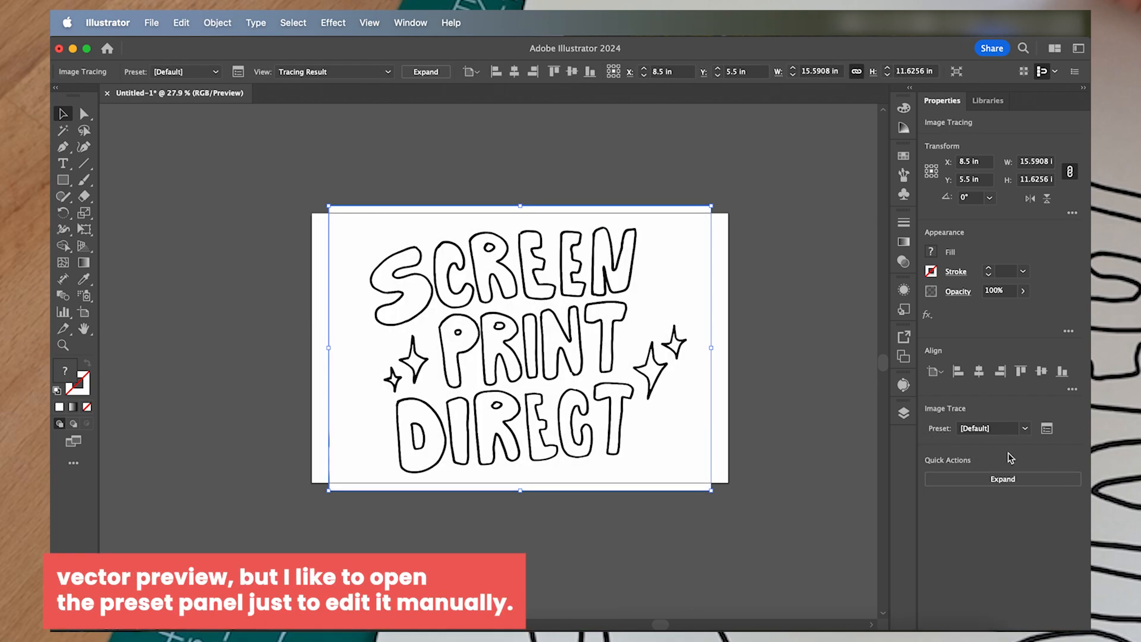
# - Open the detailed Image Trace settings with the advanced options and set the threshold to 131
pyautogui.click(1047, 429)
pyautogui.click(727, 410)
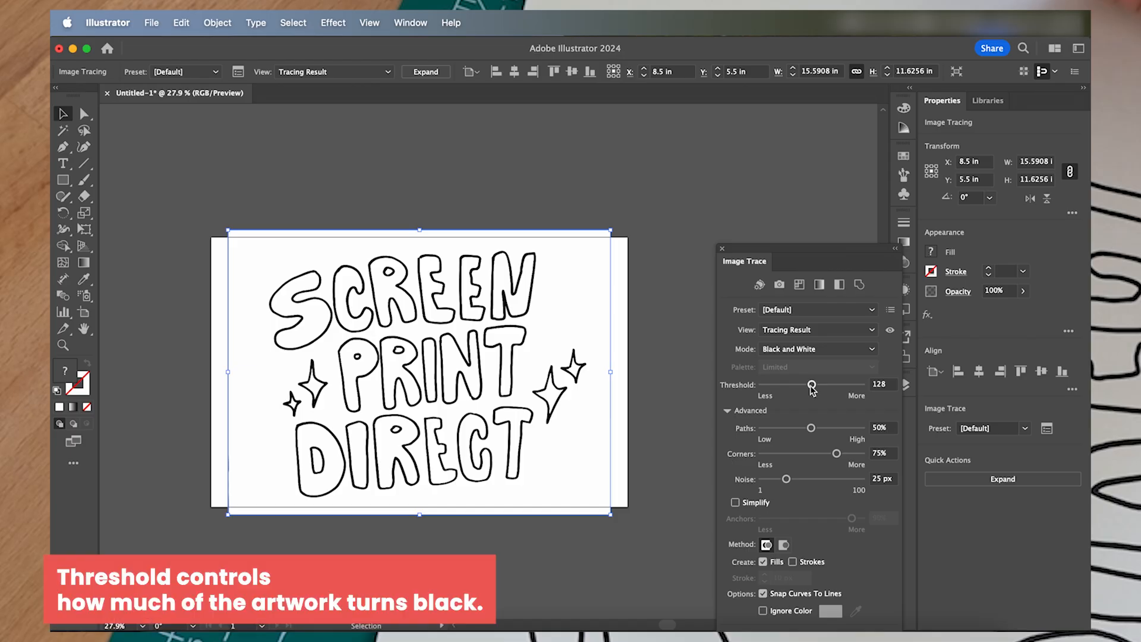
pyautogui.moveTo(811, 385)
pyautogui.mouseDown()
pyautogui.moveTo(859, 385)
pyautogui.moveTo(763, 386)
pyautogui.moveTo(813, 387)
pyautogui.mouseUp()
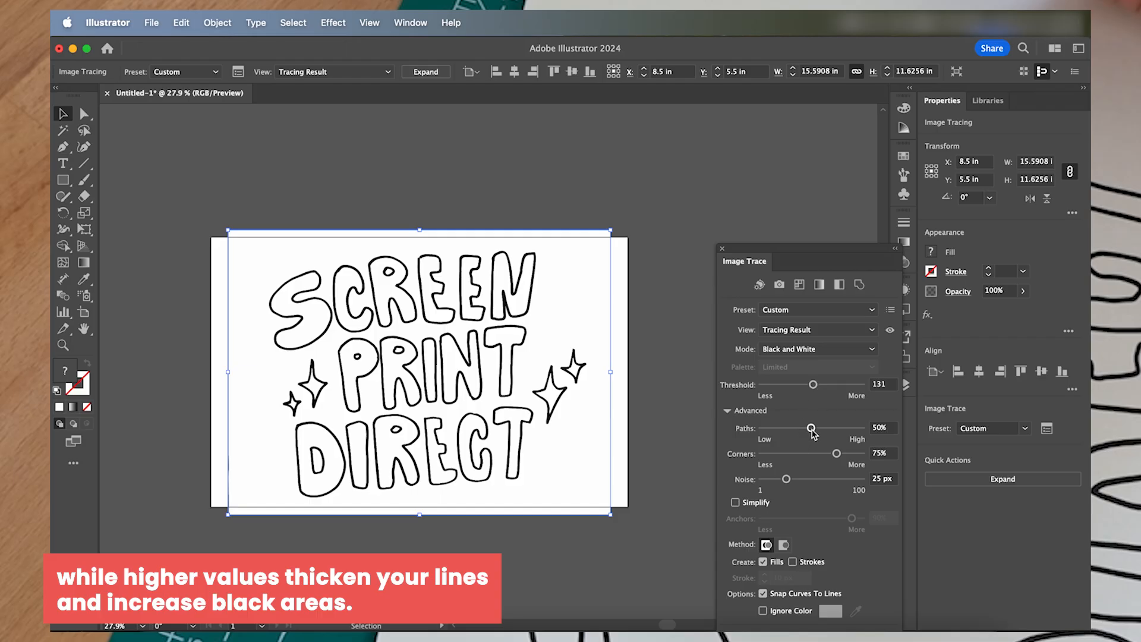
# - Try a lower paths value and return it to 50%, and set the trace's corners to 51% and noise to 30 px
pyautogui.moveTo(811, 430); pyautogui.dragTo(768, 419)
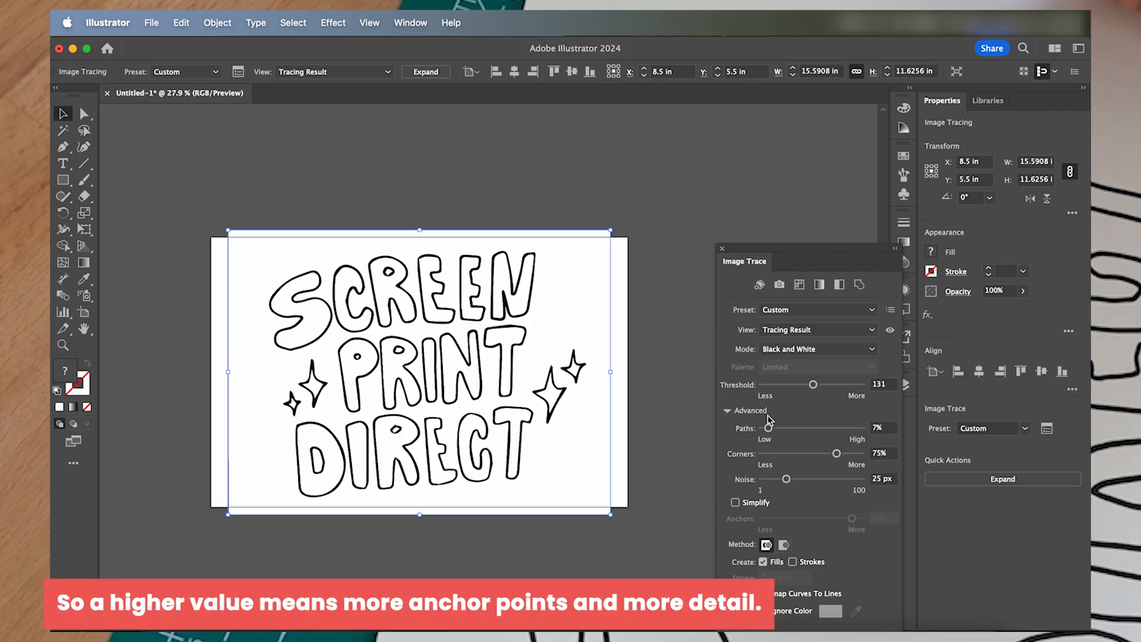
pyautogui.moveTo(768, 428); pyautogui.dragTo(811, 429)
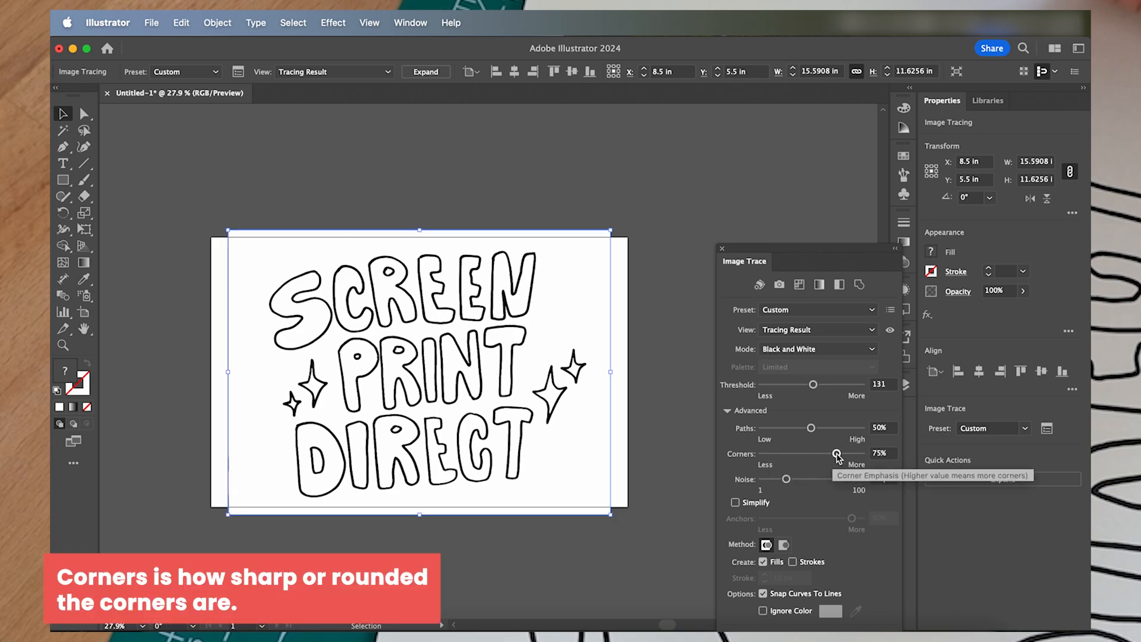
pyautogui.moveTo(837, 455); pyautogui.dragTo(813, 454)
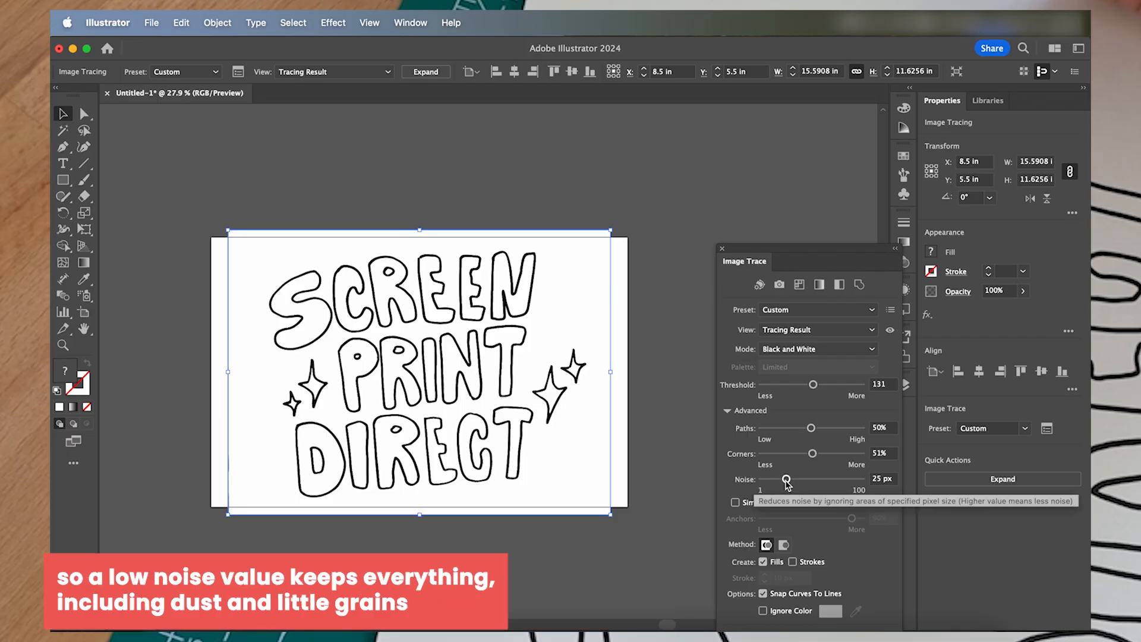
pyautogui.moveTo(786, 480)
pyautogui.mouseDown()
pyautogui.moveTo(764, 481)
pyautogui.moveTo(866, 493)
pyautogui.moveTo(796, 472)
pyautogui.moveTo(794, 482)
pyautogui.mouseUp()
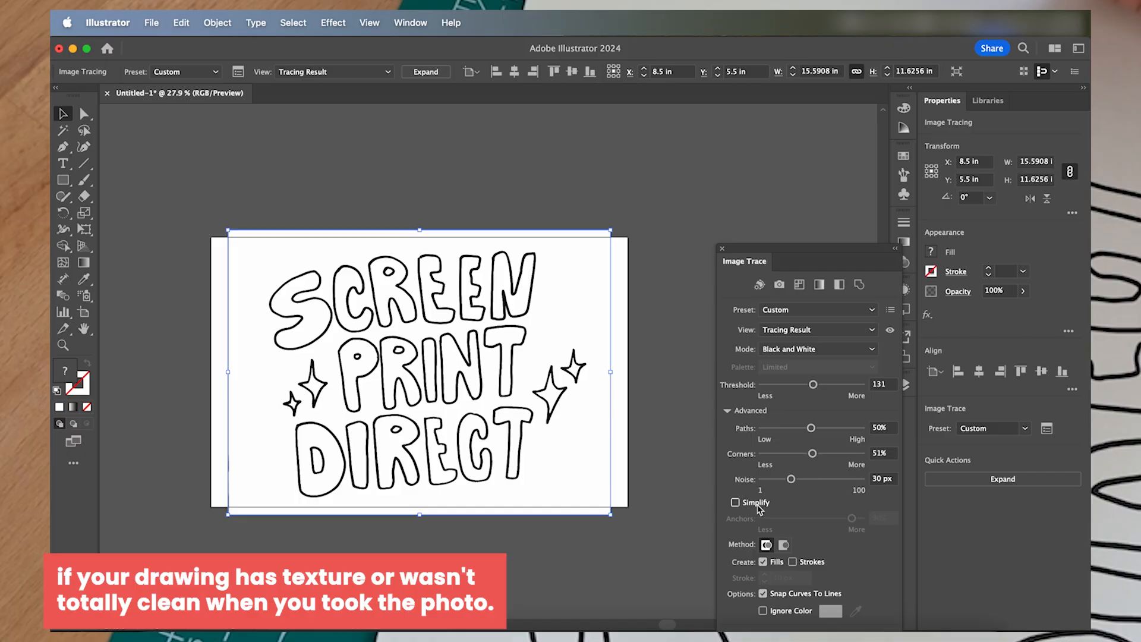
# - Make the trace ignore white, keep Snap Curves To Lines on, and create both fills and strokes
pyautogui.click(763, 594)
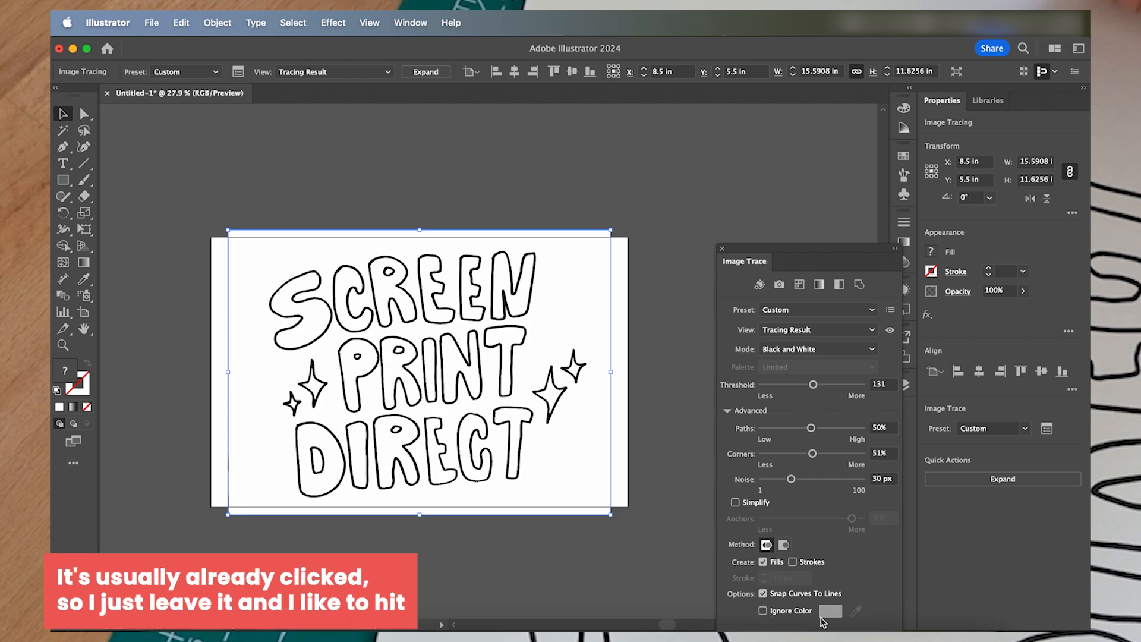
pyautogui.click(763, 611)
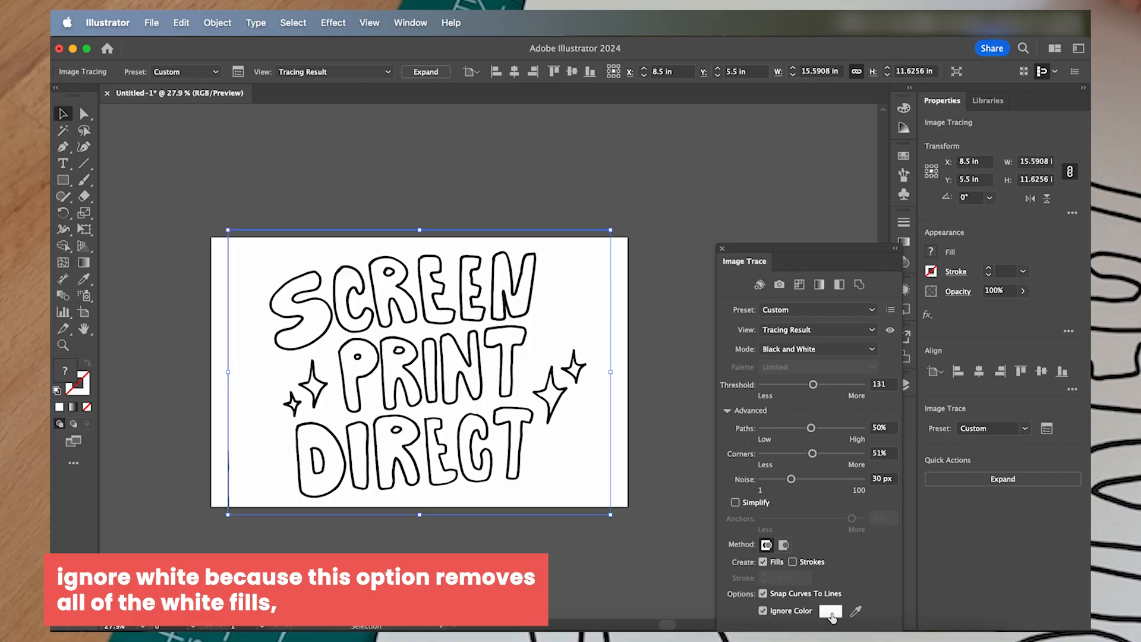
pyautogui.moveTo(846, 254)
pyautogui.mouseDown()
pyautogui.moveTo(807, 209)
pyautogui.moveTo(818, 147)
pyautogui.mouseUp()
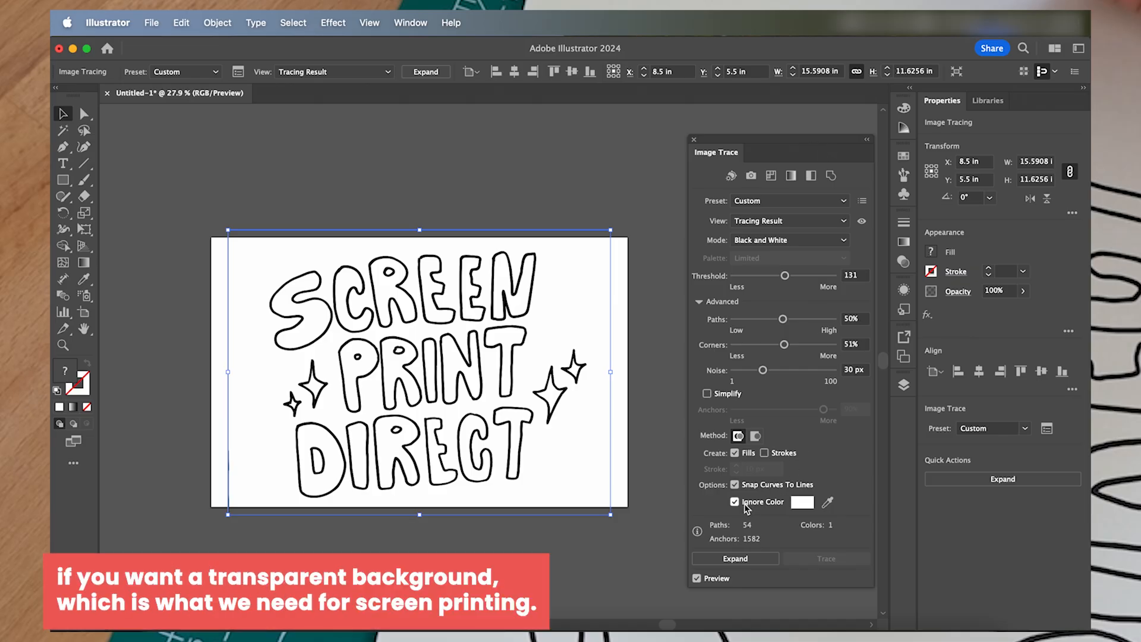
pyautogui.click(736, 453)
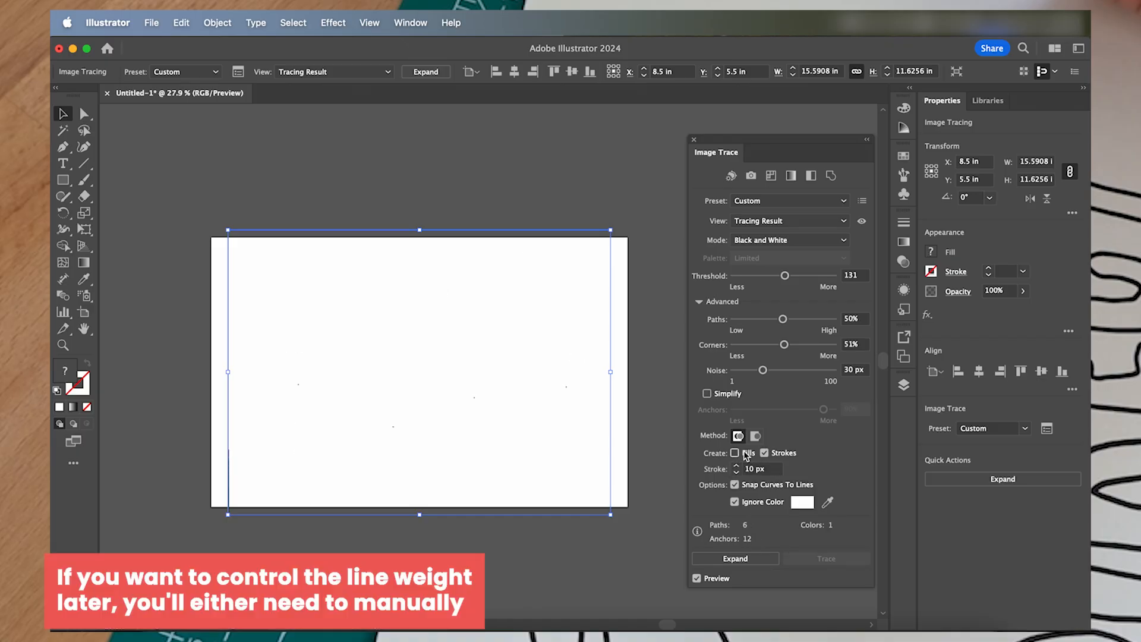
pyautogui.click(746, 453)
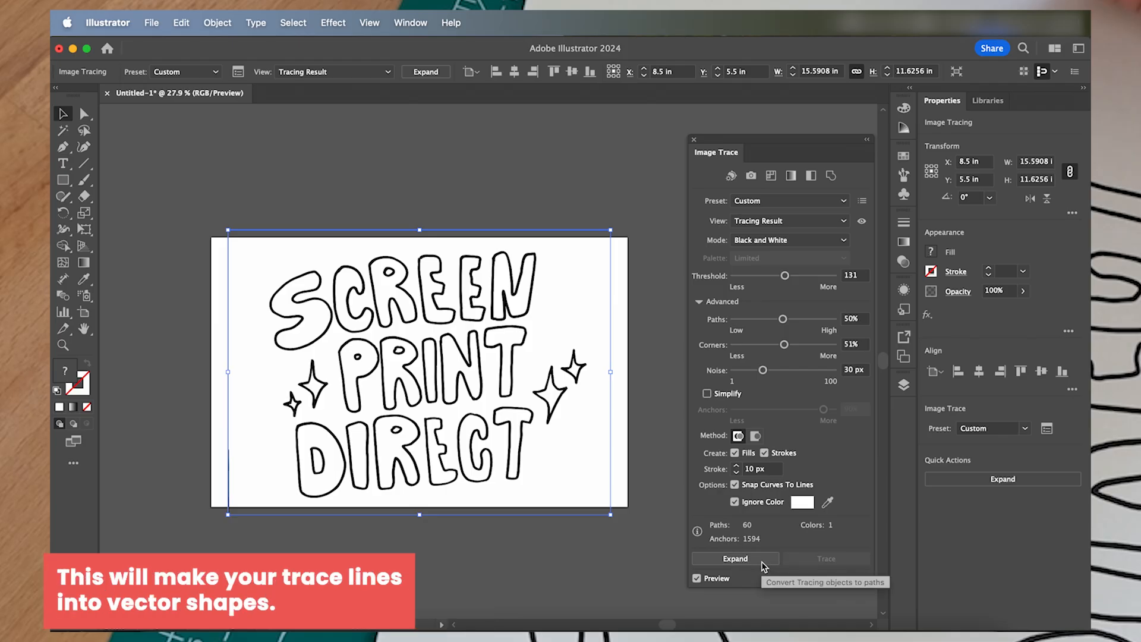
# - Expand the tracing into vector paths, close the trace settings, and leave the resulting group deselected
pyautogui.click(735, 559)
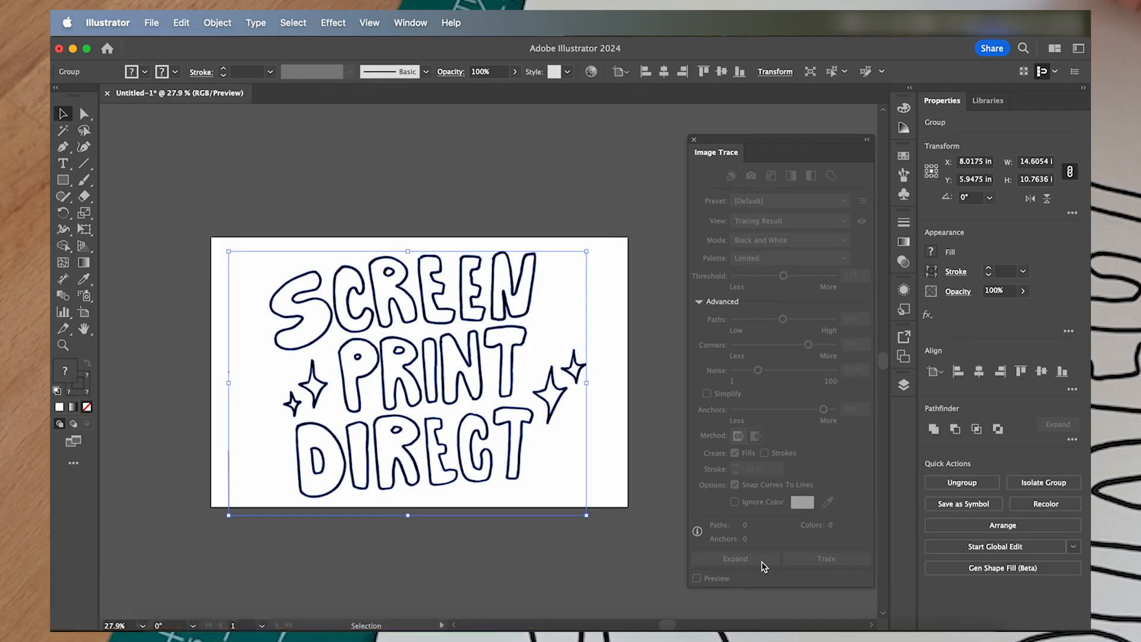
pyautogui.click(694, 141)
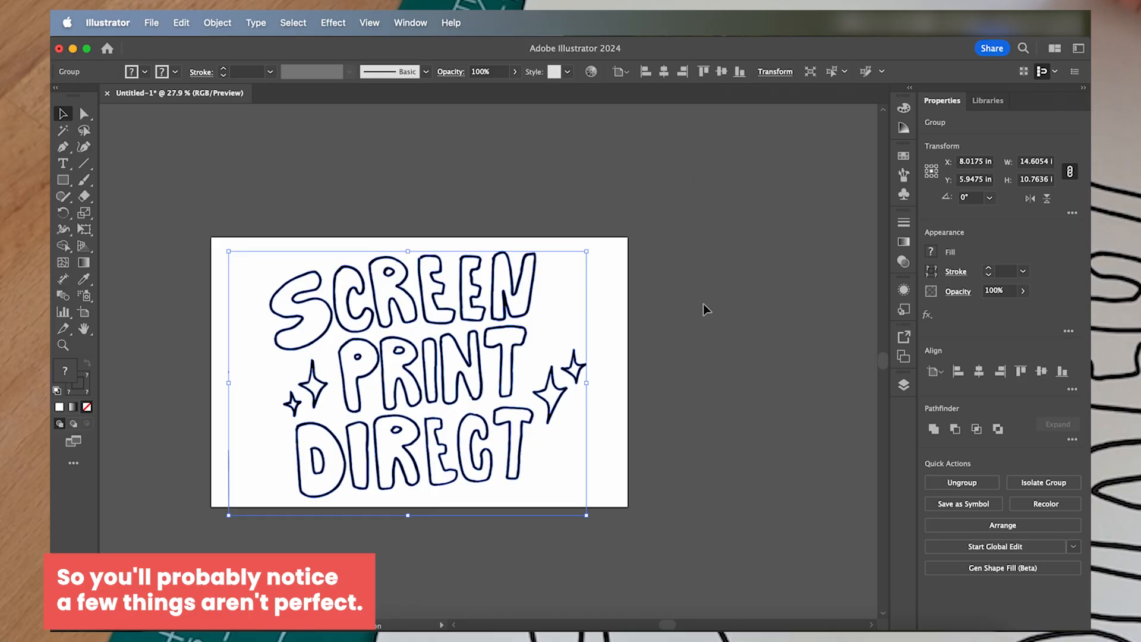
pyautogui.click(699, 361)
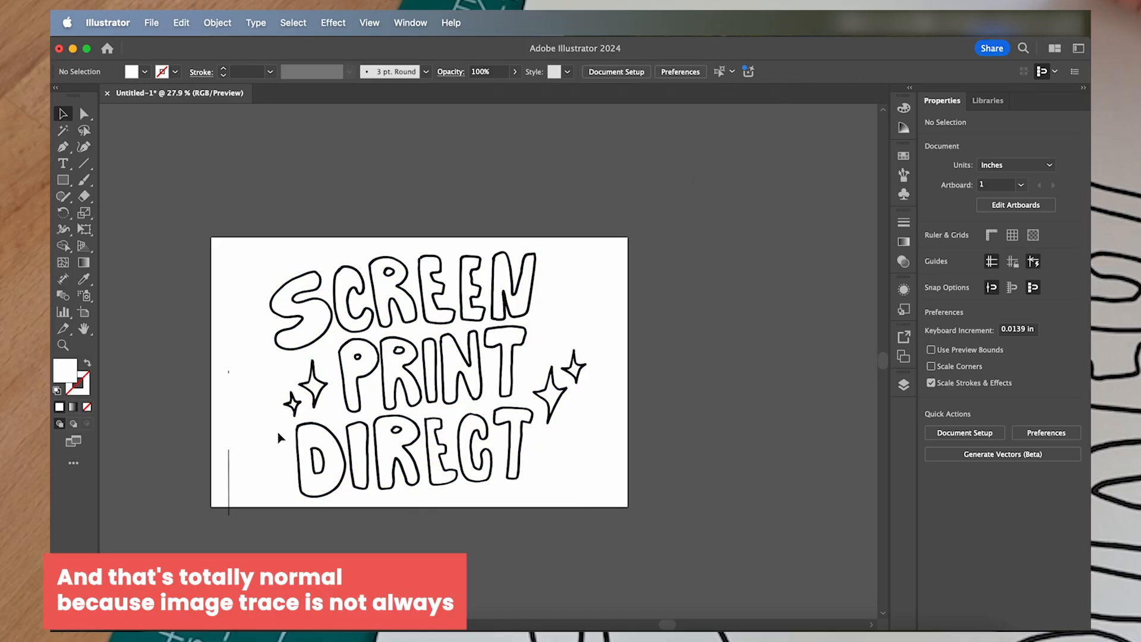
pyautogui.click(309, 452)
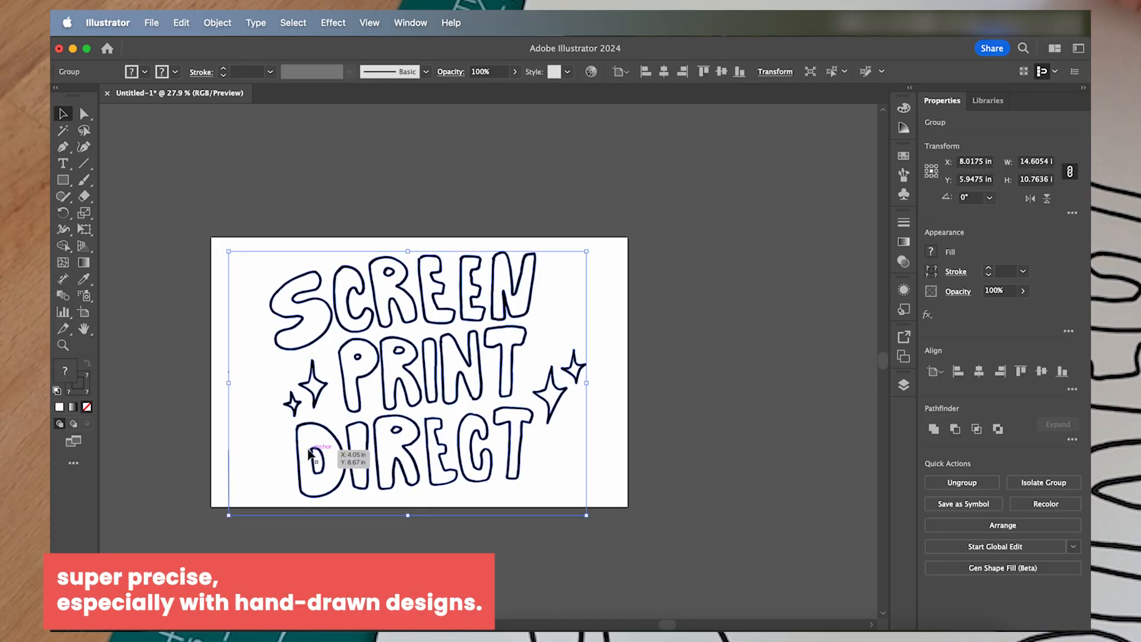
pyautogui.click(676, 469)
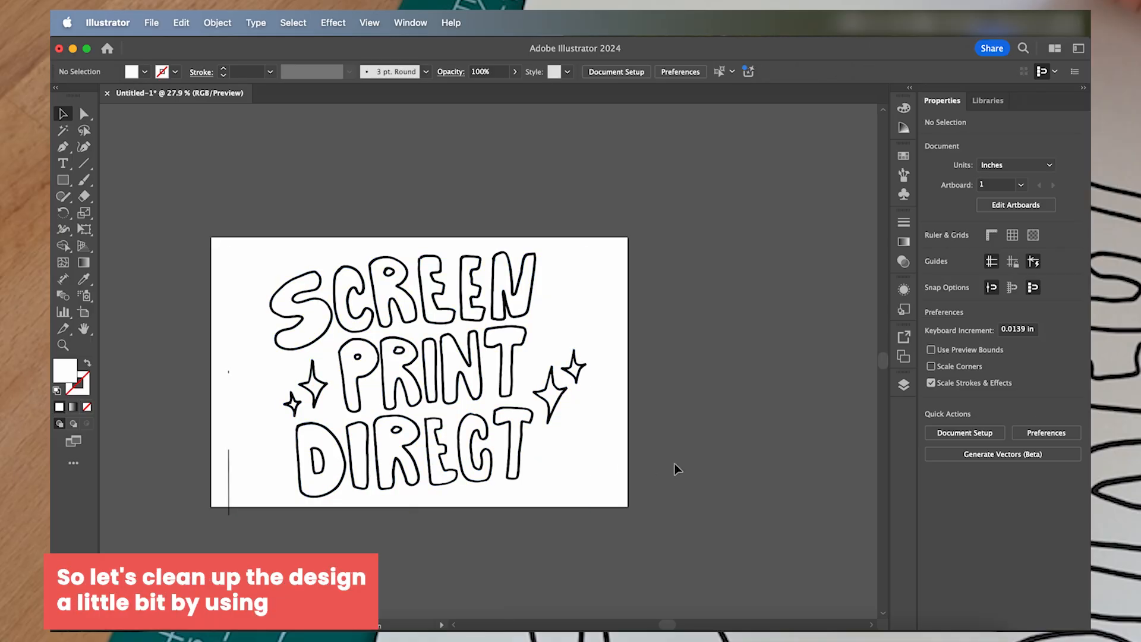
# - Delete the surplus anchor points causing the bump on the outer curve of the P in PRINT
pyautogui.click(84, 116)
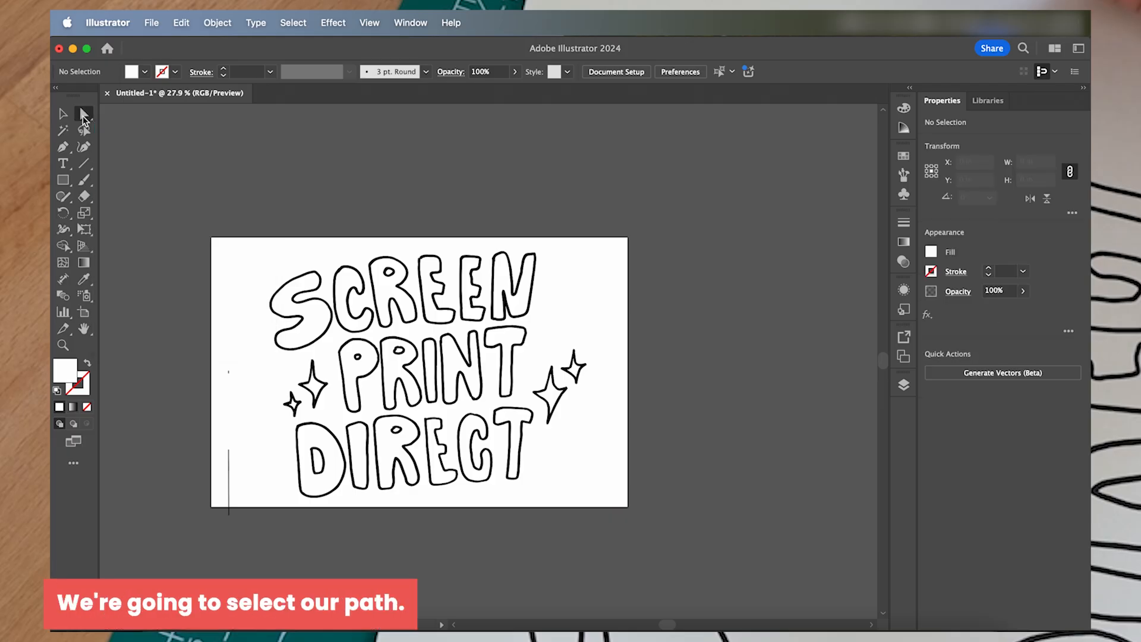
pyautogui.scroll(6, 357, 407)
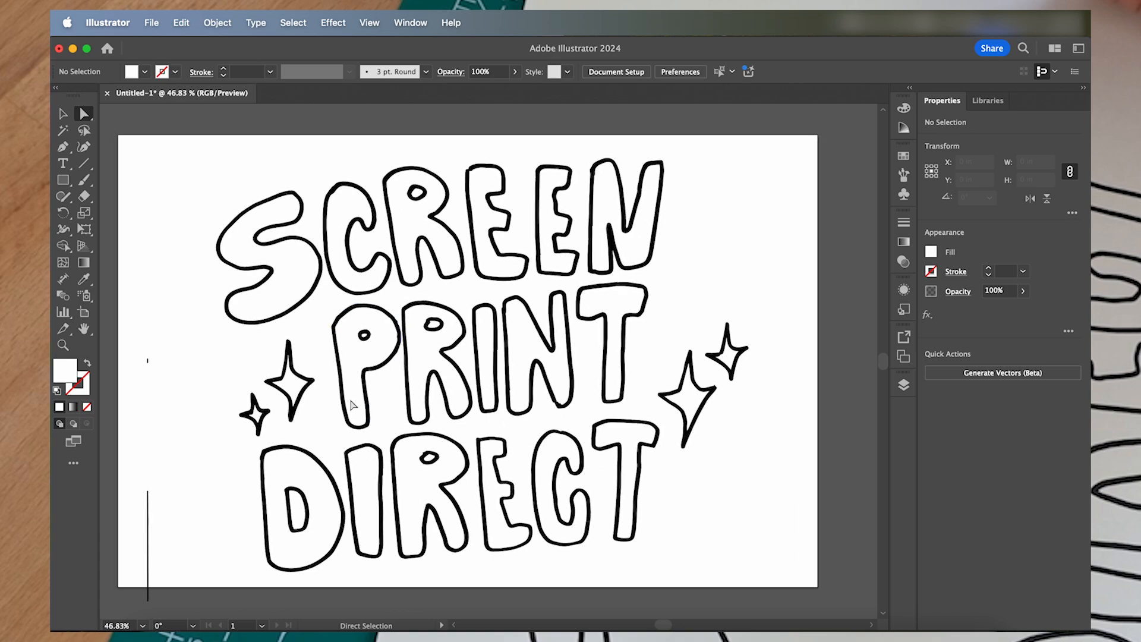
pyautogui.scroll(4, 354, 405)
pyautogui.scroll(5, 514, 268)
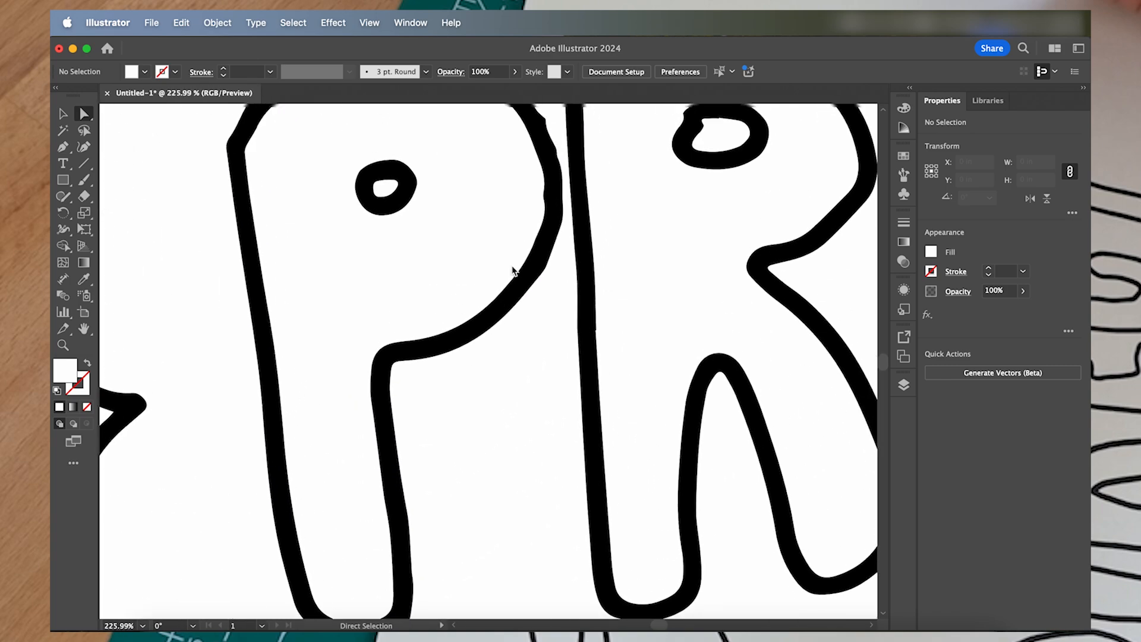
pyautogui.scroll(2, 530, 259)
pyautogui.click(547, 254)
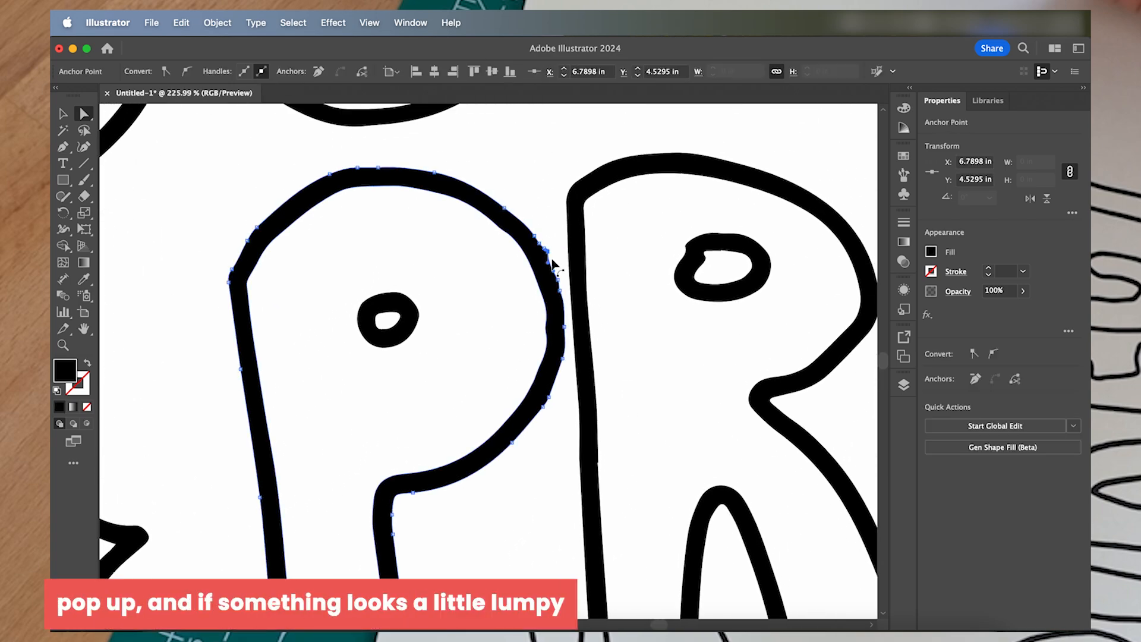
pyautogui.scroll(3, 551, 258)
pyautogui.scroll(4, 552, 258)
pyautogui.scroll(5, 555, 264)
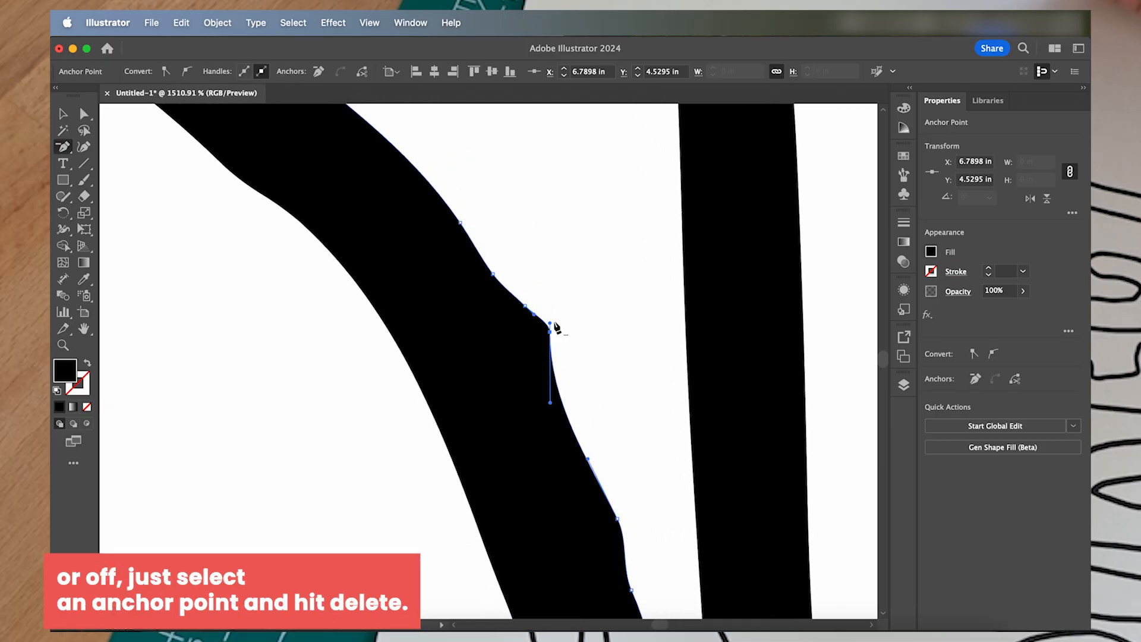
pyautogui.click(549, 331)
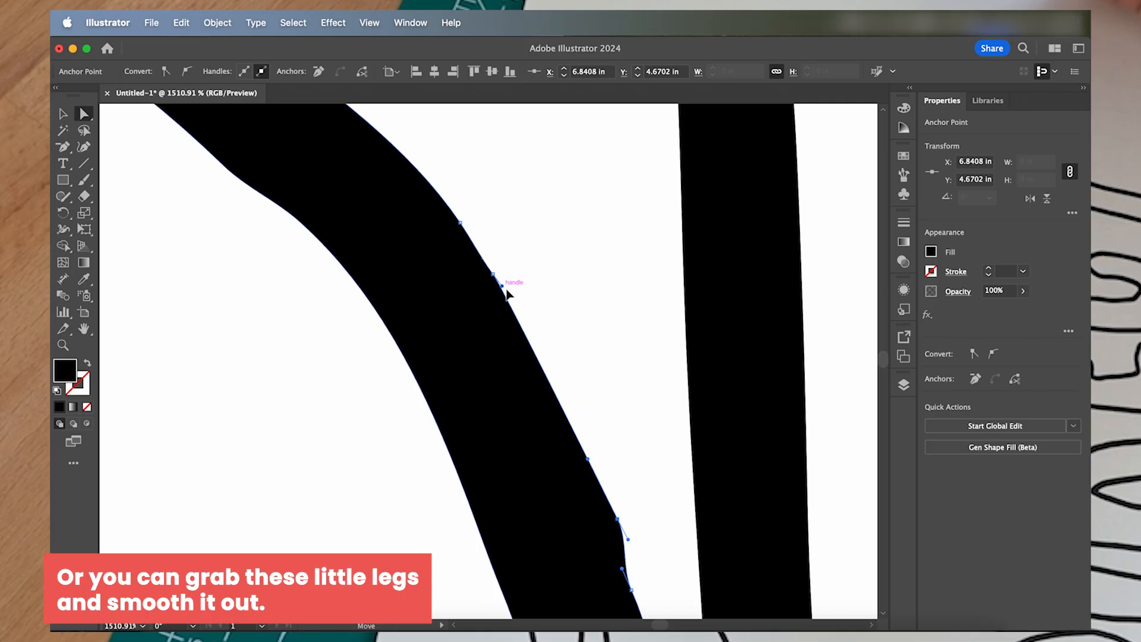
# - Smooth the outer curve of the P's bowl in PRINT by deleting a surplus anchor point and adjusting the curve handles
pyautogui.moveTo(502, 290); pyautogui.dragTo(515, 306)
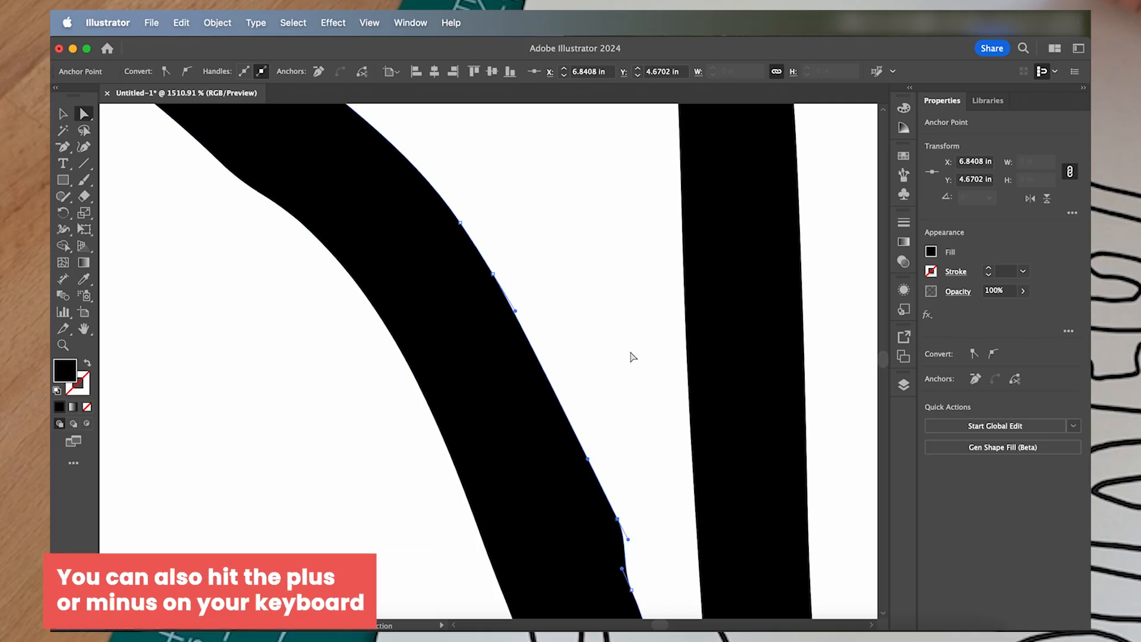
pyautogui.click(617, 518)
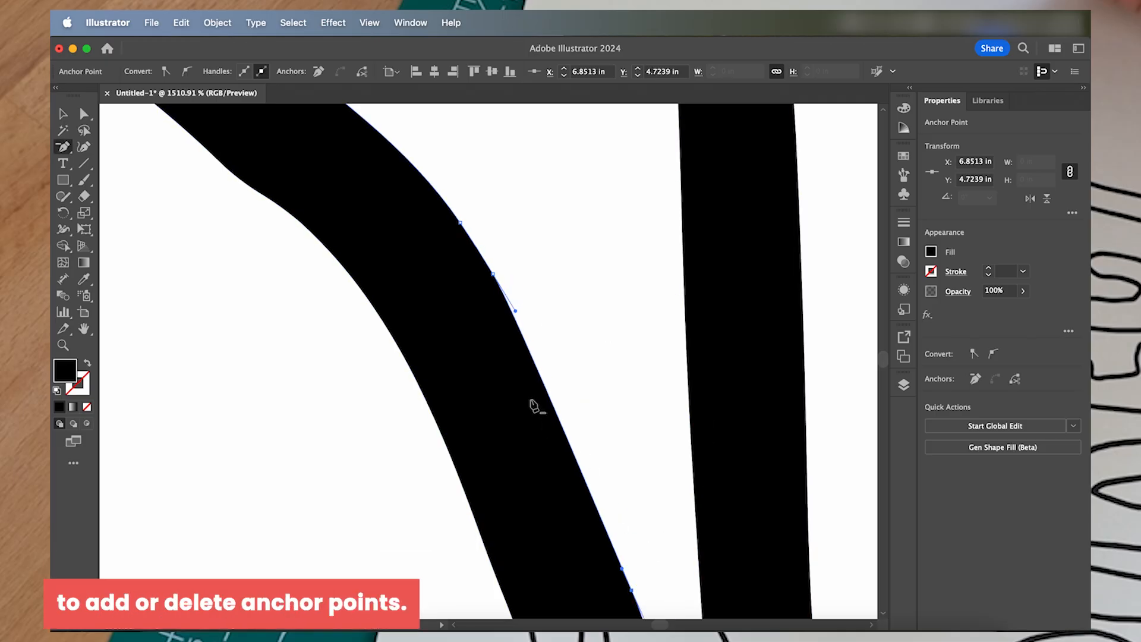
pyautogui.moveTo(523, 330); pyautogui.dragTo(539, 324)
pyautogui.moveTo(552, 373); pyautogui.dragTo(555, 384)
pyautogui.click(293, 382)
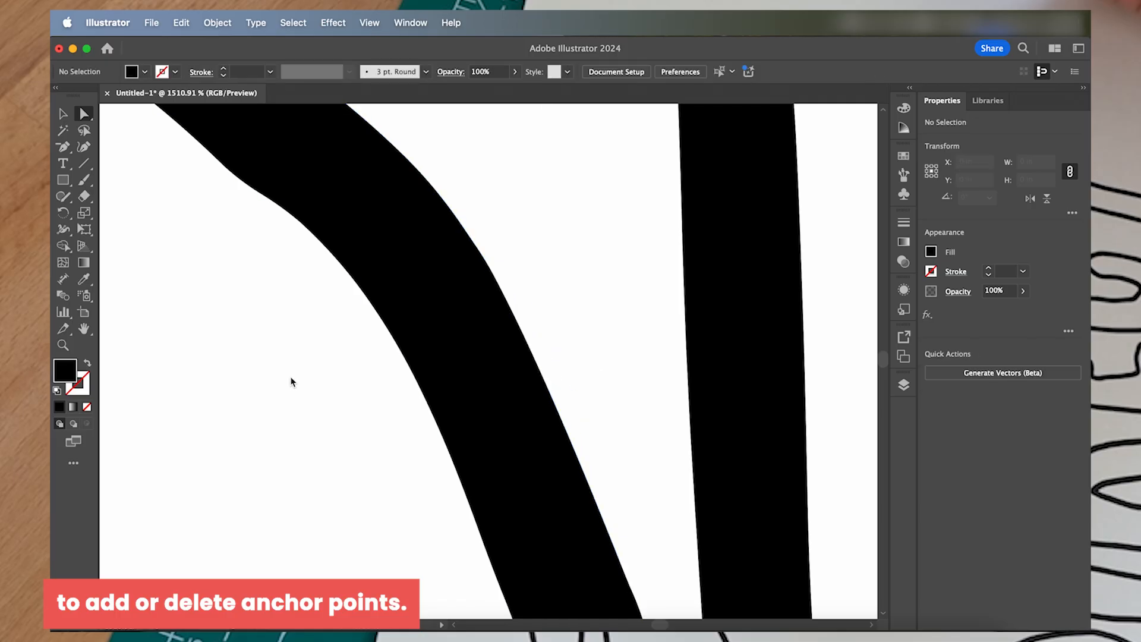
# - Delete the surplus anchor points along the inner edge of the P's bowl in PRINT
pyautogui.scroll(-5, 356, 371)
pyautogui.scroll(-3, 440, 360)
pyautogui.click(503, 404)
pyautogui.press('-')
pyautogui.scroll(5, 498, 381)
pyautogui.scroll(3, 498, 380)
pyautogui.click(492, 334)
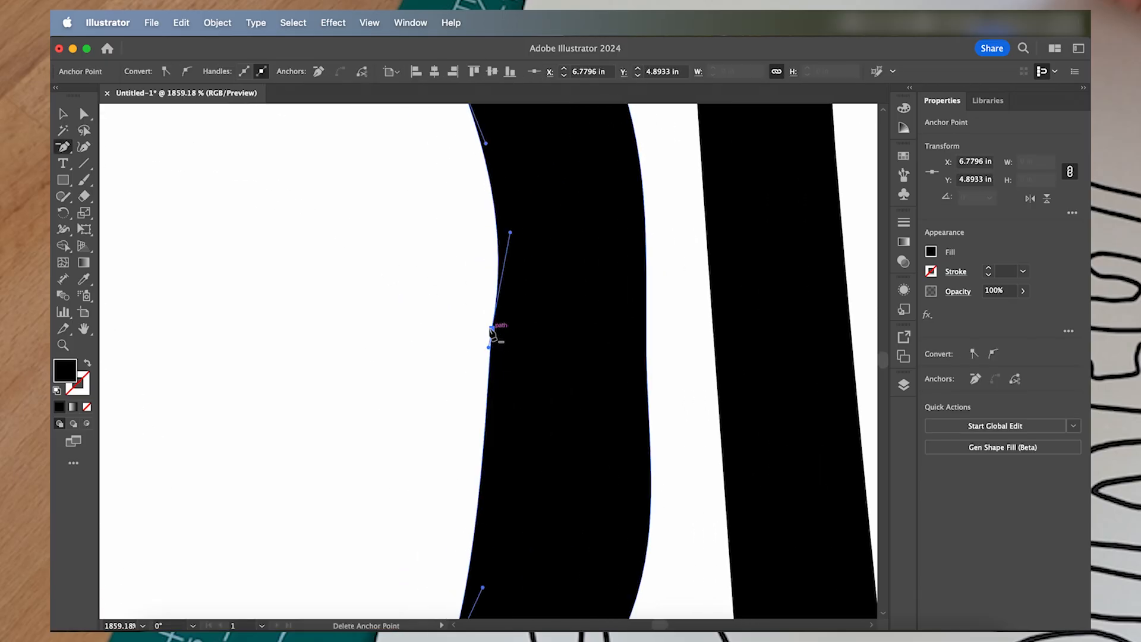
pyautogui.click(492, 335)
pyautogui.scroll(-5, 418, 409)
pyautogui.scroll(5, 381, 237)
pyautogui.scroll(-10, 328, 384)
pyautogui.hscroll(-1, 327, 385)
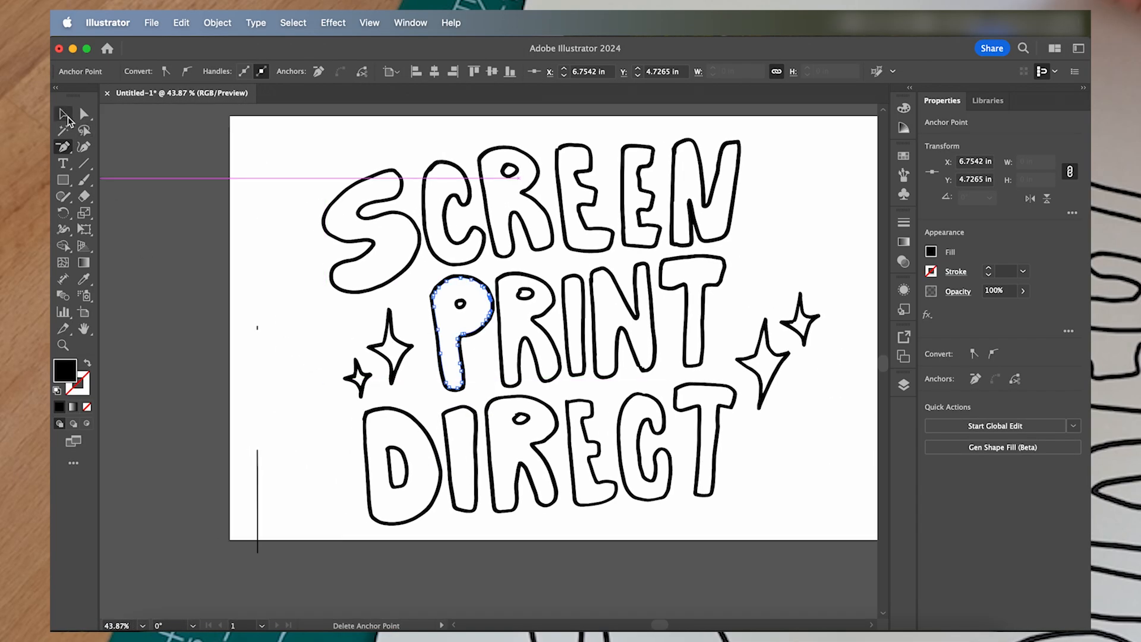
# - Select the whole lettering group and use Simplify to reduce the anchor points along its paths
pyautogui.click(76, 117)
pyautogui.hscroll(4, 687, 407)
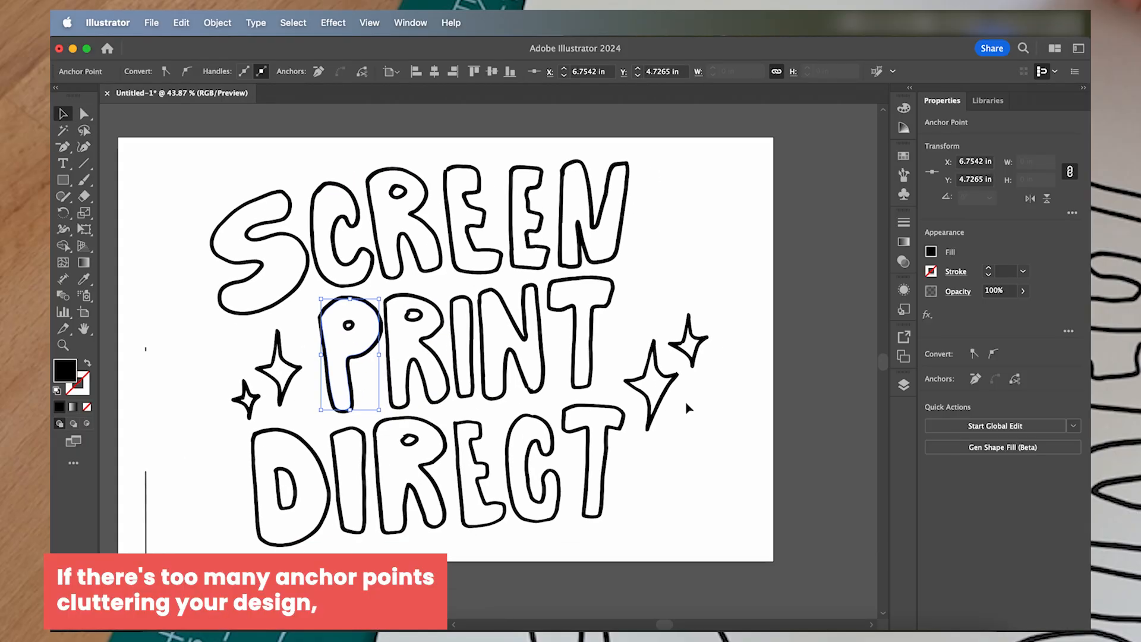
pyautogui.click(505, 487)
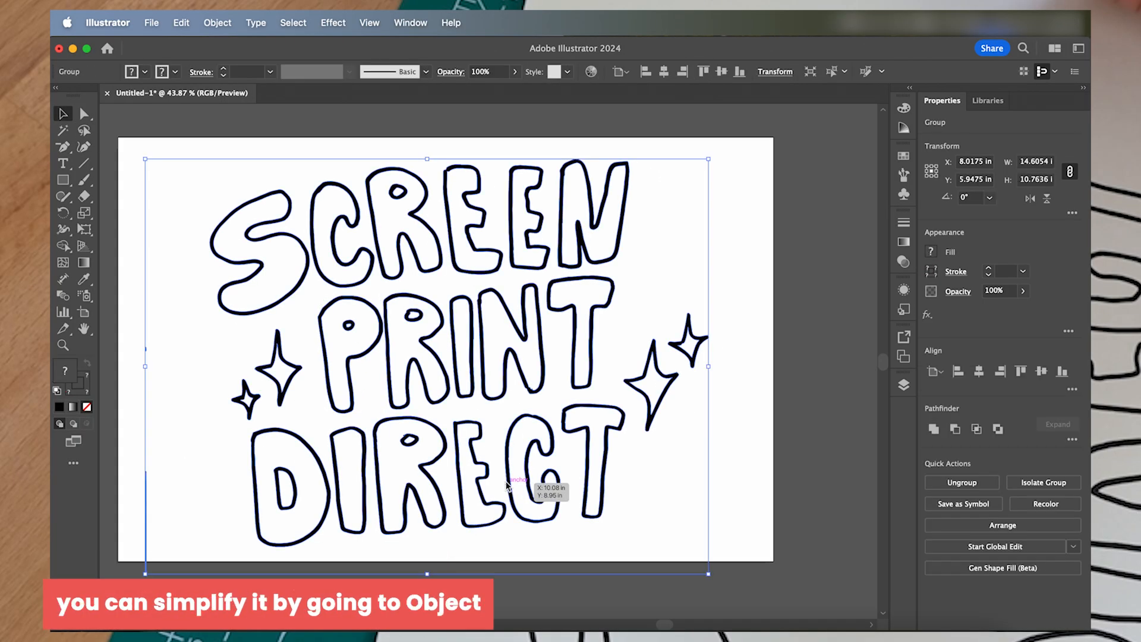
pyautogui.click(218, 23)
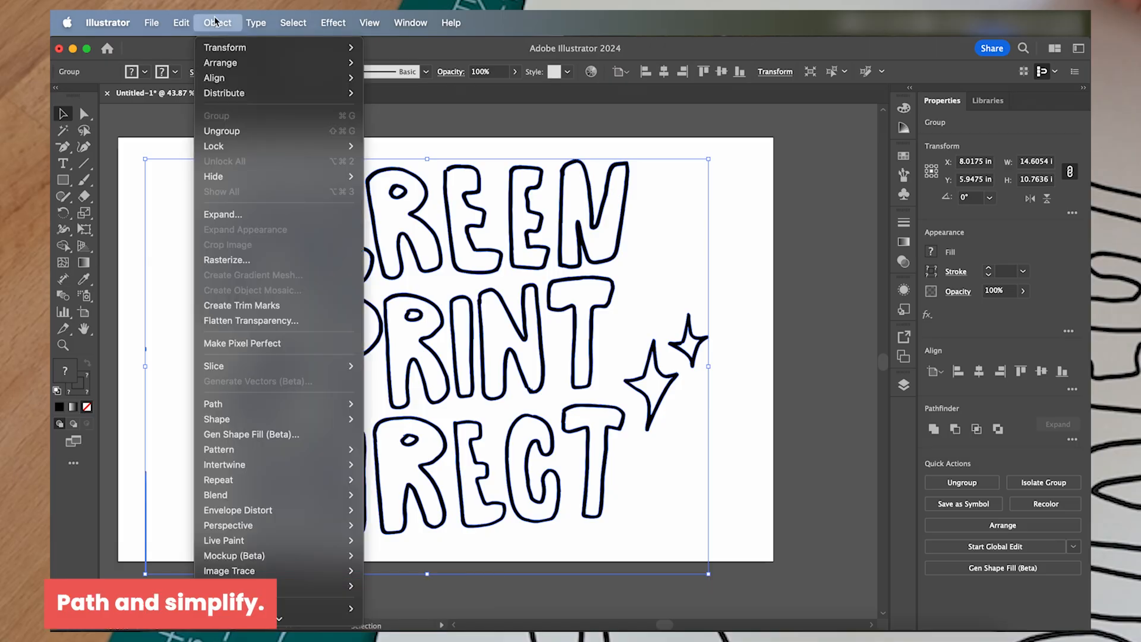
pyautogui.moveTo(256, 413)
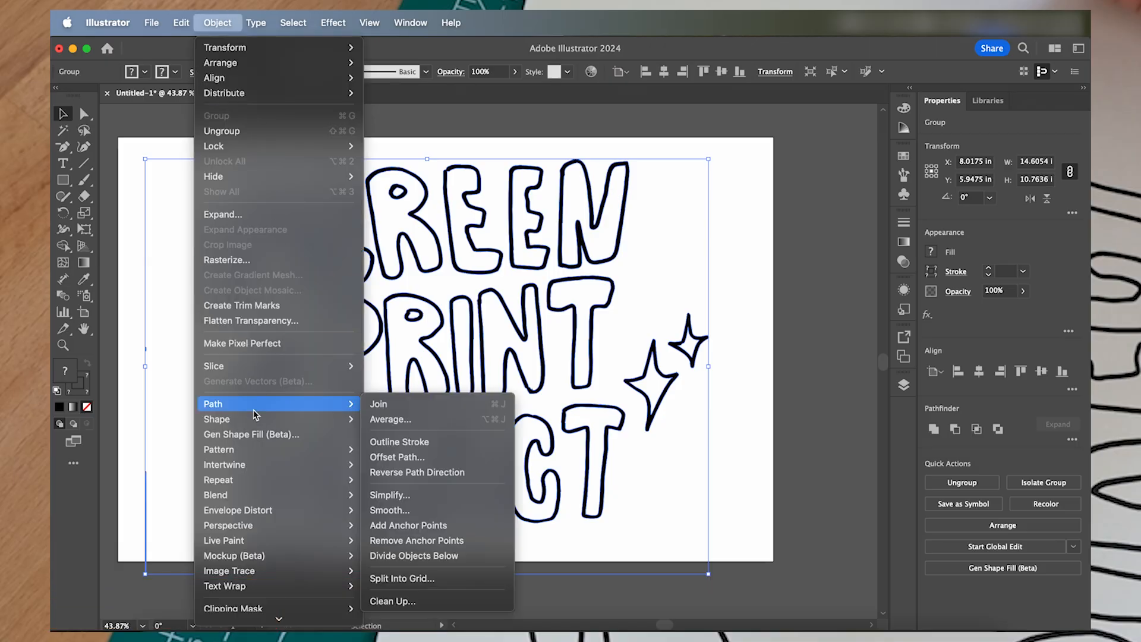
pyautogui.click(418, 499)
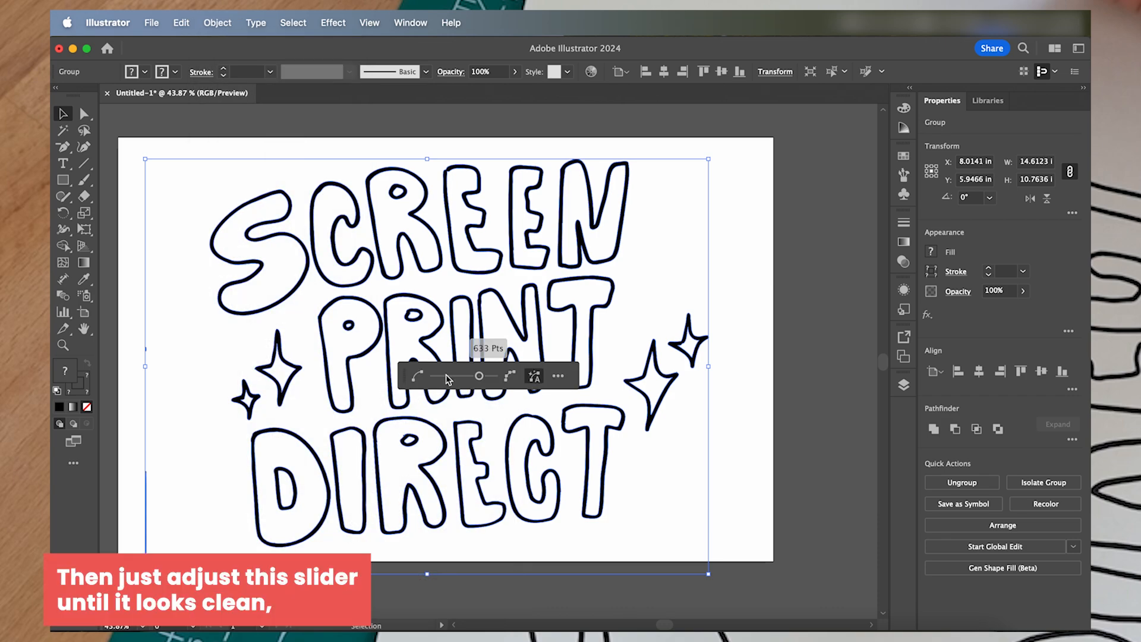
pyautogui.moveTo(442, 374)
pyautogui.mouseDown()
pyautogui.moveTo(477, 376)
pyautogui.moveTo(448, 380)
pyautogui.moveTo(463, 379)
pyautogui.mouseUp()
pyautogui.click(435, 401)
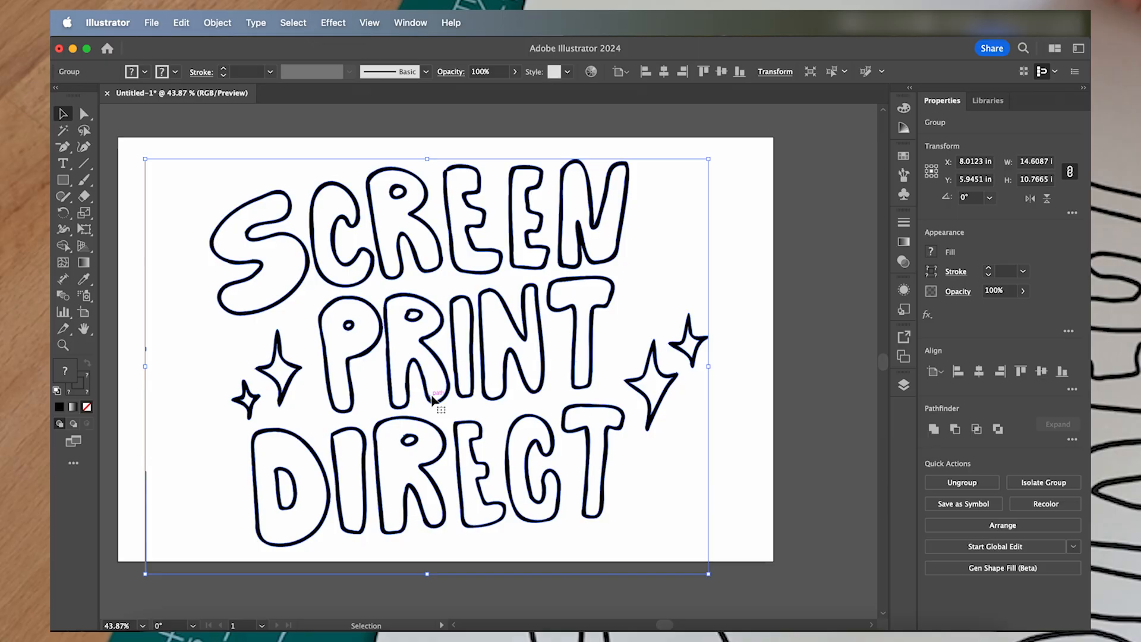
# - Isolate the lettering group and delete the stray vertical line beside DIRECT, including its outline and fill
pyautogui.click(780, 450)
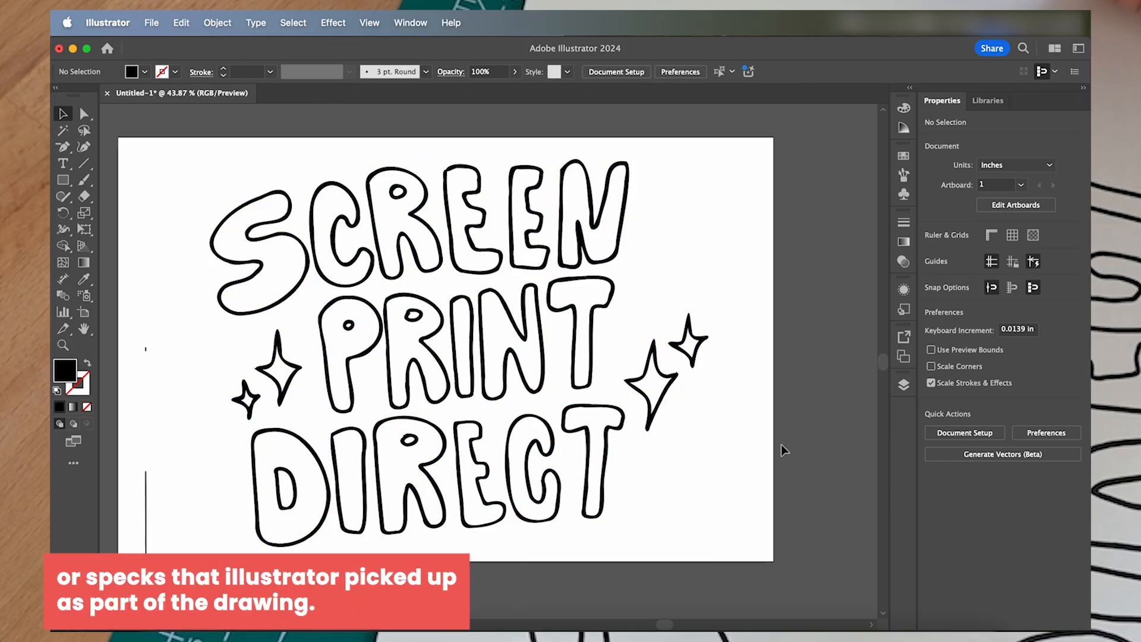
pyautogui.doubleClick(148, 511)
pyautogui.click(147, 511)
pyautogui.press('Delete')
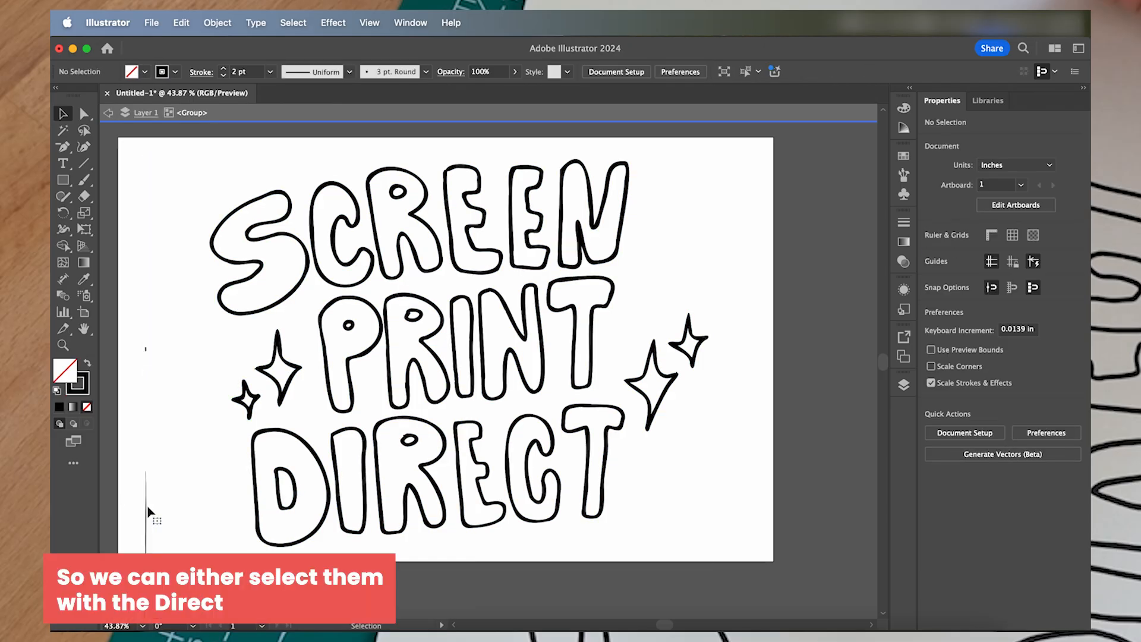
pyautogui.click(147, 511)
pyautogui.press('Delete')
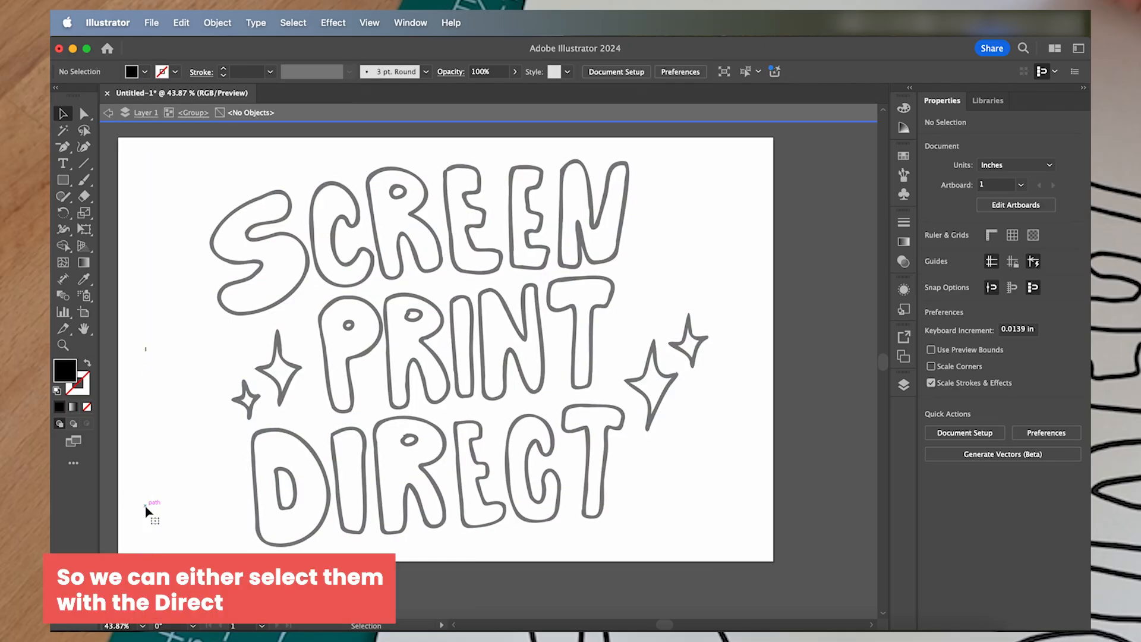
pyautogui.press('Escape')
# - Delete the stray speck beside the small sparkle, including its leftover pieces, and leave isolation mode
pyautogui.click(147, 351)
pyautogui.doubleClick(147, 351)
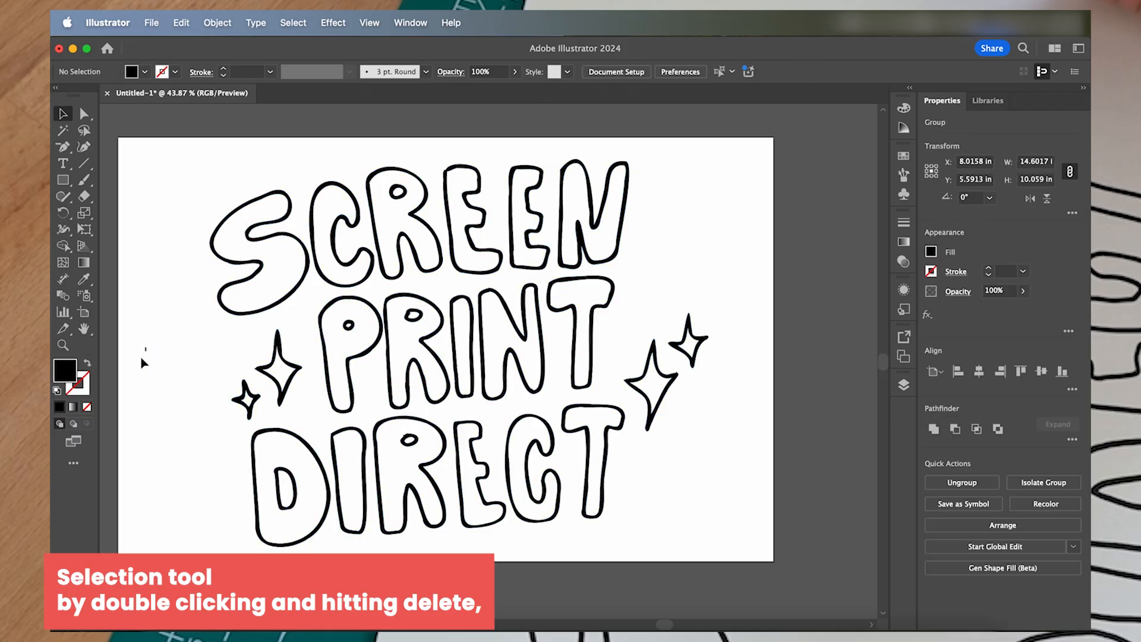
pyautogui.press('Delete')
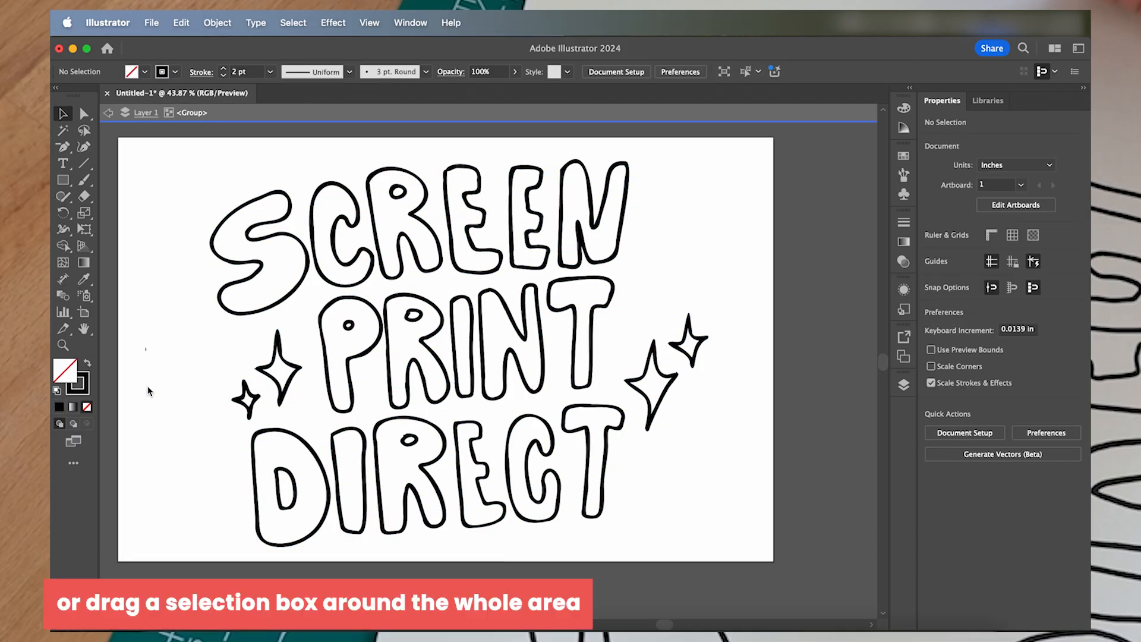
pyautogui.scroll(5, 150, 355)
pyautogui.moveTo(183, 350); pyautogui.dragTo(230, 410)
pyautogui.press('Delete')
pyautogui.scroll(-5, 270, 431)
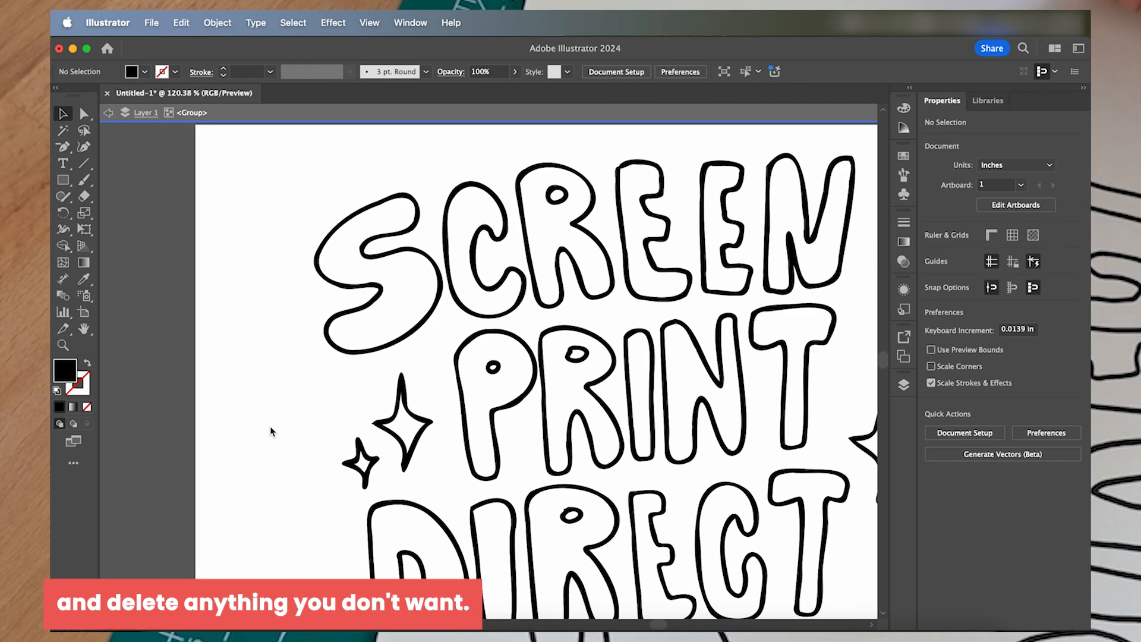
pyautogui.press('Escape')
# - Delete the small stroke nub protruding from the counter of the P in PRINT
pyautogui.scroll(10, 390, 458)
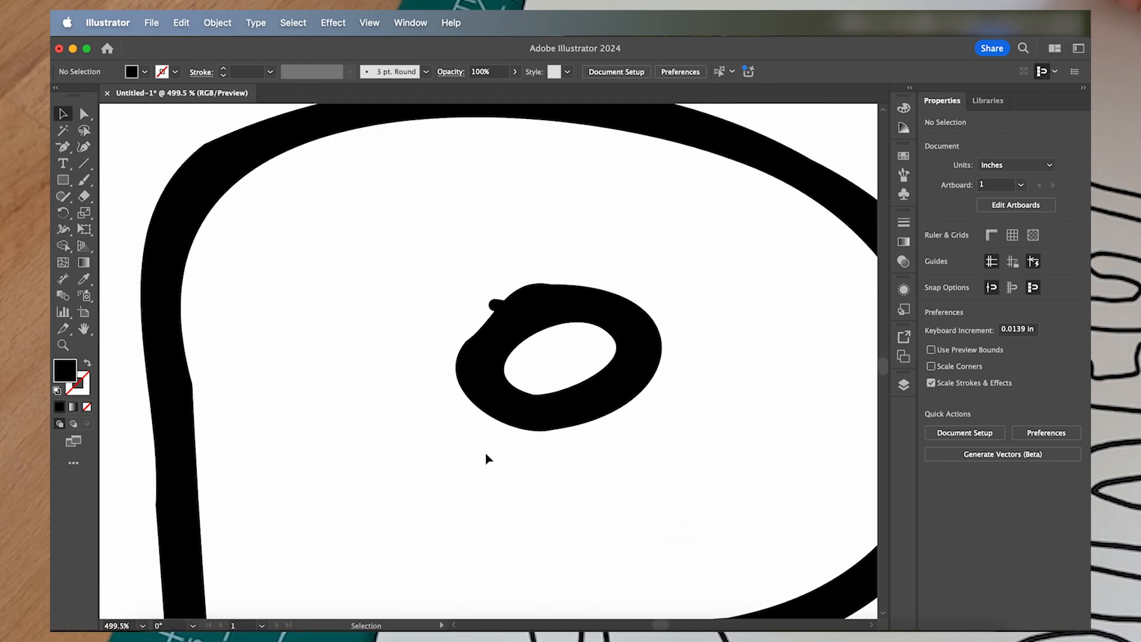
pyautogui.press('a')
pyautogui.moveTo(479, 289); pyautogui.dragTo(508, 306)
pyautogui.press('Delete')
pyautogui.scroll(-9, 497, 355)
# - Delete a surplus anchor point at the foot of the R's left leg in SCREEN
pyautogui.scroll(10, 450, 356)
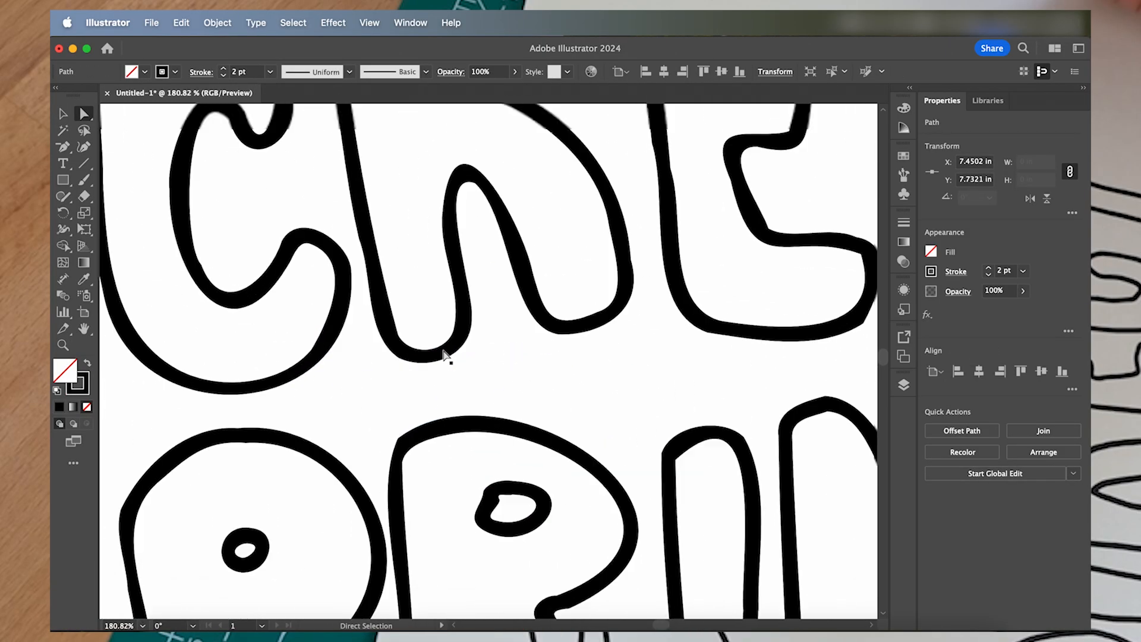
pyautogui.click(525, 384)
pyautogui.press('-')
pyautogui.click(523, 384)
pyautogui.press('super+z')
pyautogui.click(523, 385)
pyautogui.scroll(-4, 414, 416)
# - Smooth the remaining rough outline nearby by adjusting the curve and removing another surplus anchor point
pyautogui.press('a')
pyautogui.moveTo(467, 411); pyautogui.dragTo(509, 370)
pyautogui.press('-')
pyautogui.click(608, 392)
pyautogui.press('a')
pyautogui.moveTo(550, 408); pyautogui.dragTo(554, 397)
pyautogui.click(562, 455)
pyautogui.scroll(-8, 561, 439)
# - Round the sharp inner top-left corner of the R in PRINT
pyautogui.scroll(10, 583, 343)
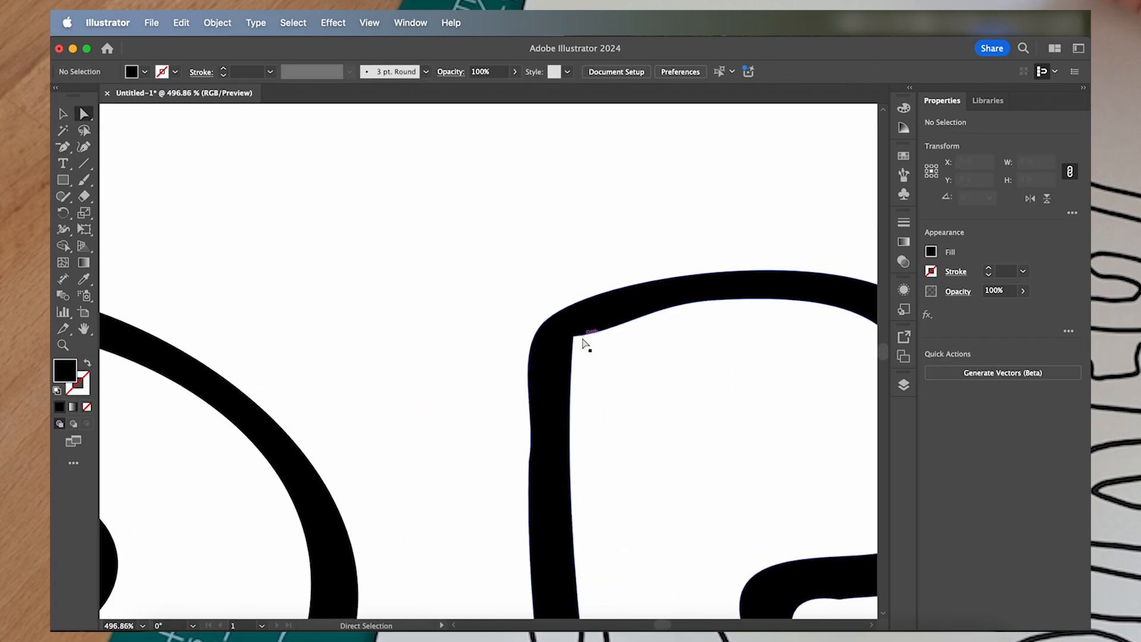
pyautogui.moveTo(586, 351); pyautogui.dragTo(594, 360)
pyautogui.scroll(-10, 614, 377)
# - Clean up the stray stroke at the left tip of the larger left sparkle and fine-tune another rough outline point
pyautogui.scroll(-6, 614, 376)
pyautogui.scroll(8, 238, 454)
pyautogui.click(418, 289)
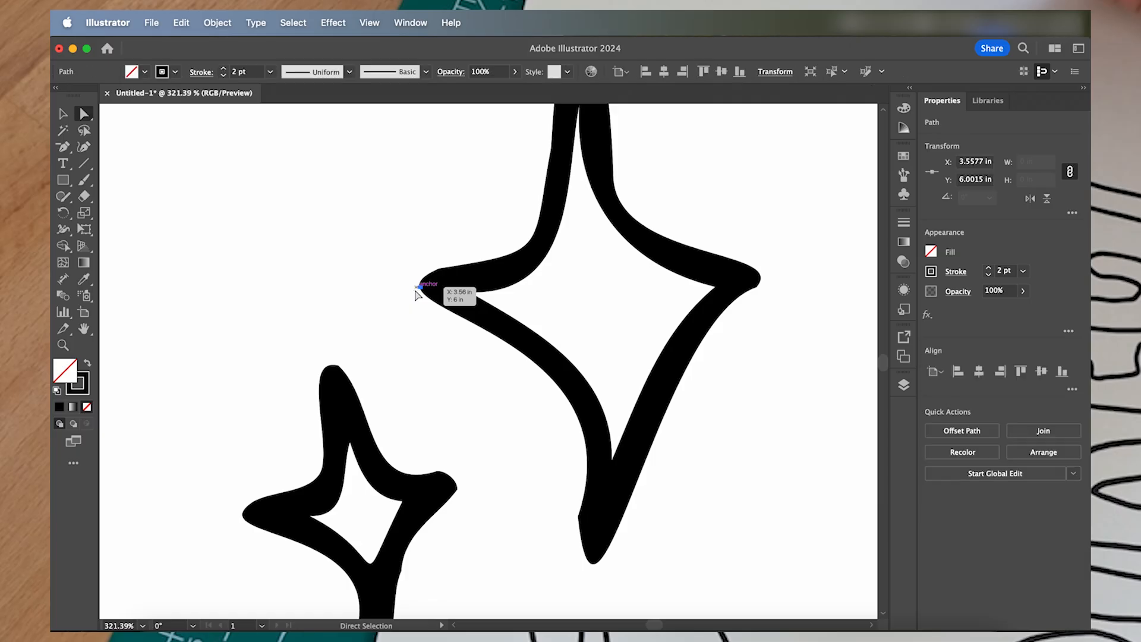
pyautogui.click(444, 326)
pyautogui.scroll(-6, 443, 327)
pyautogui.scroll(7, 392, 400)
pyautogui.click(391, 401)
pyautogui.moveTo(390, 393); pyautogui.dragTo(397, 401)
pyautogui.scroll(-8, 397, 401)
pyautogui.click(492, 454)
# - Smooth the top-left corner of the I in DIRECT by removing surplus anchor points and adjusting the curve handles
pyautogui.scroll(8, 372, 303)
pyautogui.click(371, 302)
pyautogui.moveTo(371, 302); pyautogui.dragTo(359, 290)
pyautogui.moveTo(373, 300); pyautogui.dragTo(364, 324)
pyautogui.press('-')
pyautogui.click(380, 344)
pyautogui.click(394, 340)
pyautogui.press('a')
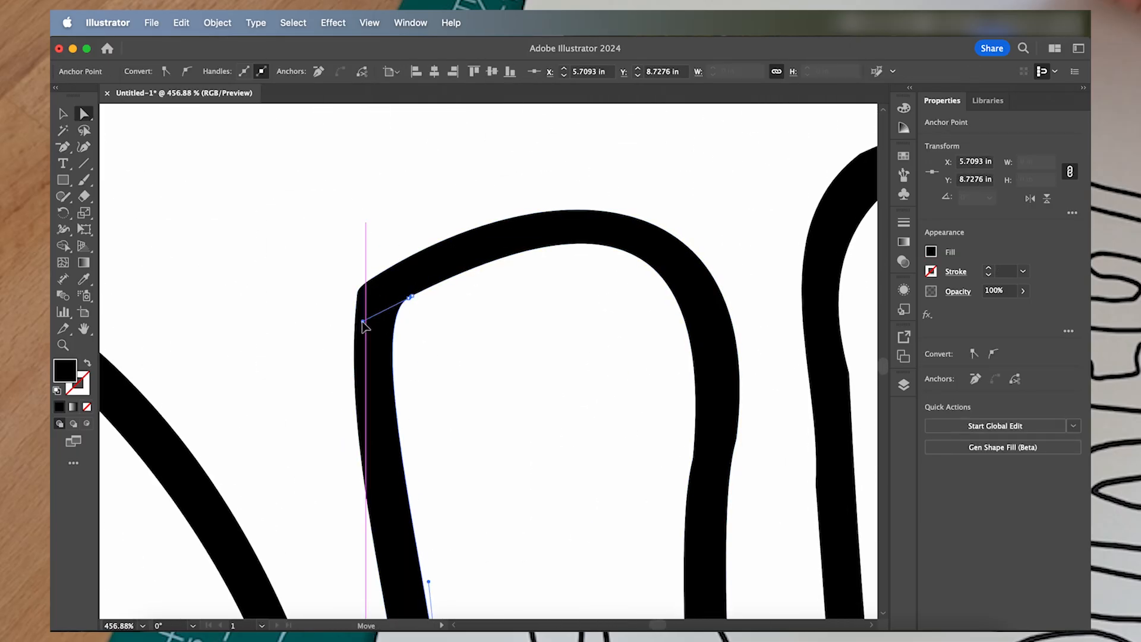
pyautogui.scroll(-8, 364, 325)
pyautogui.click(497, 385)
# - Smooth the outline between the legs of the R in DIRECT by adjusting a curve handle
pyautogui.scroll(8, 416, 264)
pyautogui.click(411, 262)
pyautogui.moveTo(424, 111); pyautogui.dragTo(432, 112)
pyautogui.click(338, 262)
pyautogui.scroll(-7, 338, 269)
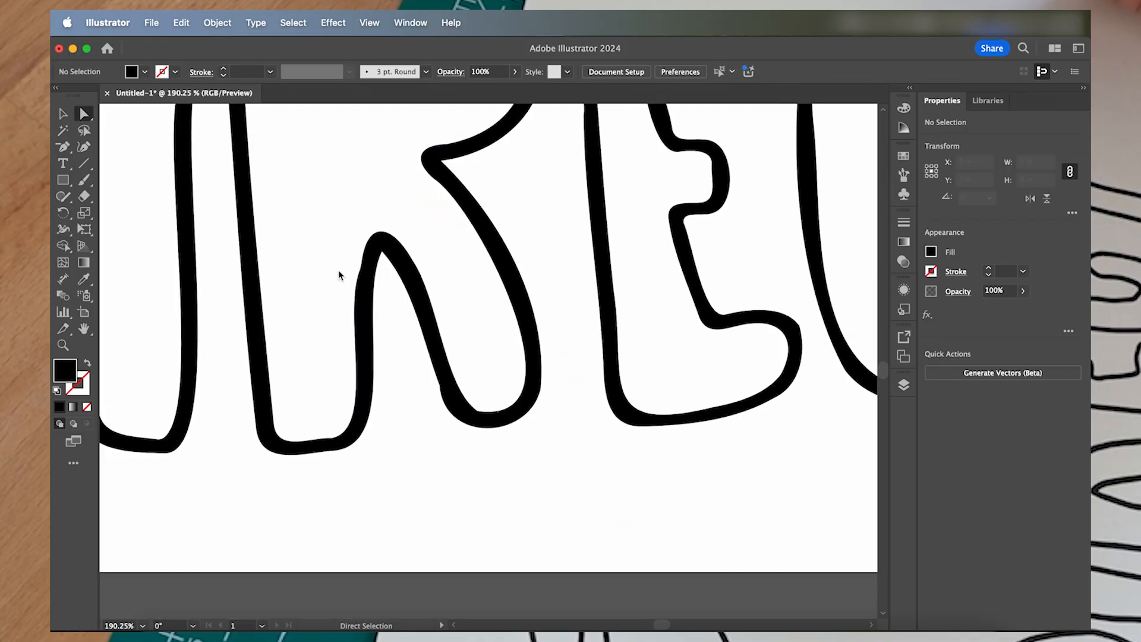
# - Adjust a curve handle to smooth another rough edge farther along the lettering
pyautogui.hscroll(10, 469, 374)
pyautogui.scroll(6, 443, 352)
pyautogui.click(444, 352)
pyautogui.moveTo(456, 351); pyautogui.dragTo(469, 350)
pyautogui.click(408, 451)
pyautogui.scroll(-8, 408, 451)
# - Inspect the remaining outlines up close and delete a leftover stray path from the lettering
pyautogui.scroll(8, 600, 351)
pyautogui.click(428, 220)
pyautogui.click(545, 486)
pyautogui.scroll(-8, 545, 485)
pyautogui.scroll(6, 722, 410)
pyautogui.click(667, 322)
pyautogui.press('Delete')
pyautogui.scroll(-10, 743, 405)
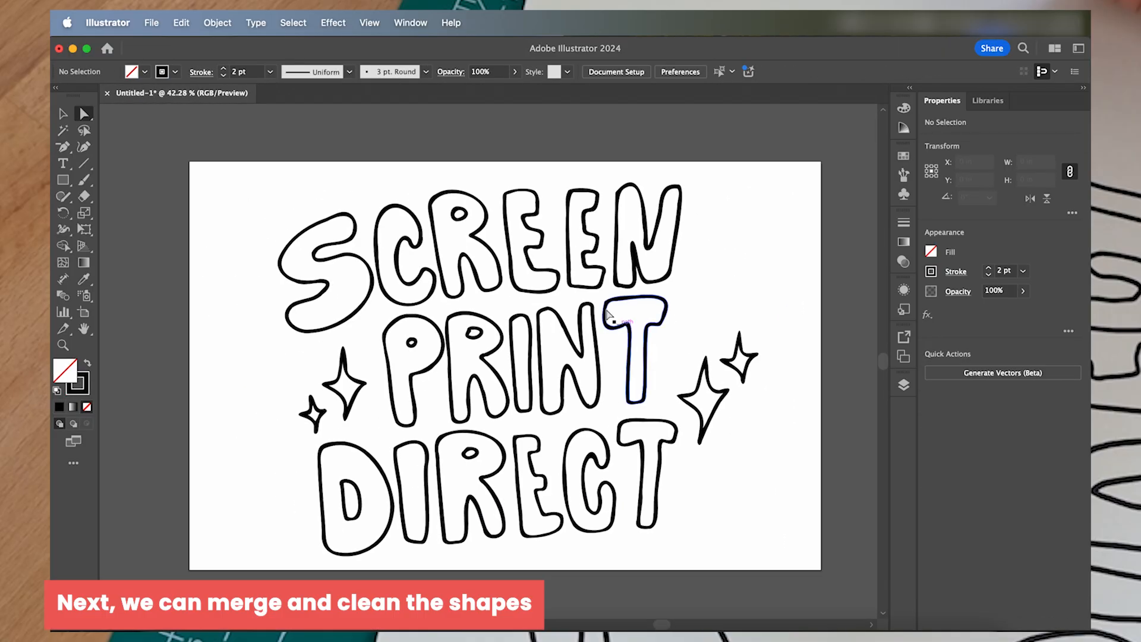
# - Round the top-left corner of the T in PRINT
pyautogui.scroll(10, 587, 290)
pyautogui.click(637, 309)
pyautogui.moveTo(647, 323); pyautogui.dragTo(688, 354)
pyautogui.click(650, 427)
pyautogui.scroll(-10, 616, 431)
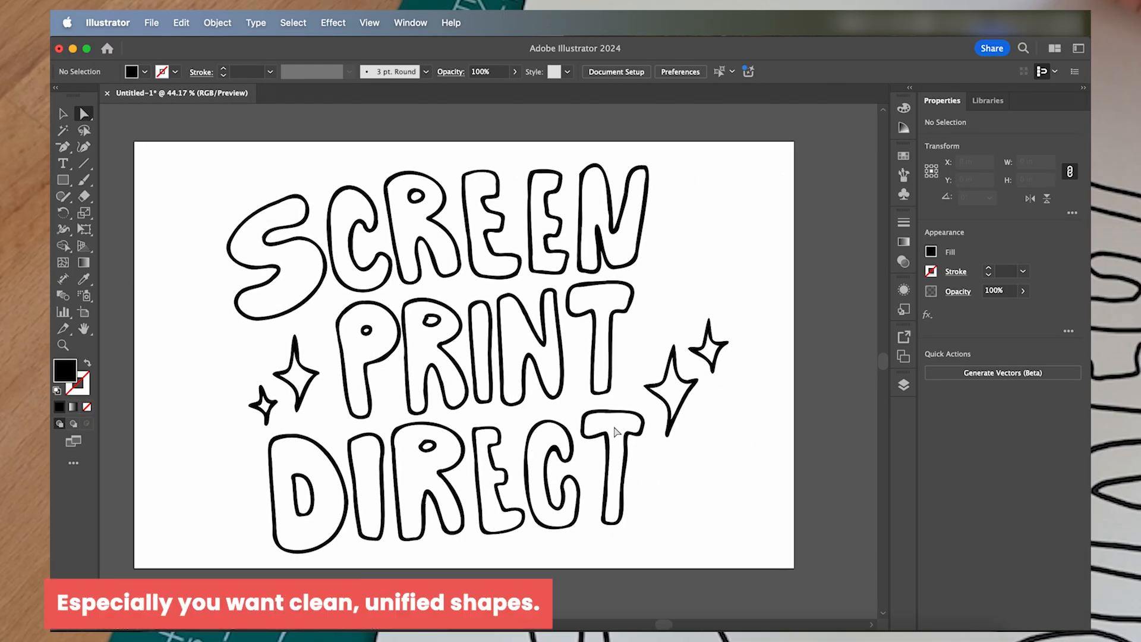
# - Select the whole lettering group and unite its shapes with Pathfinder
pyautogui.click(612, 440)
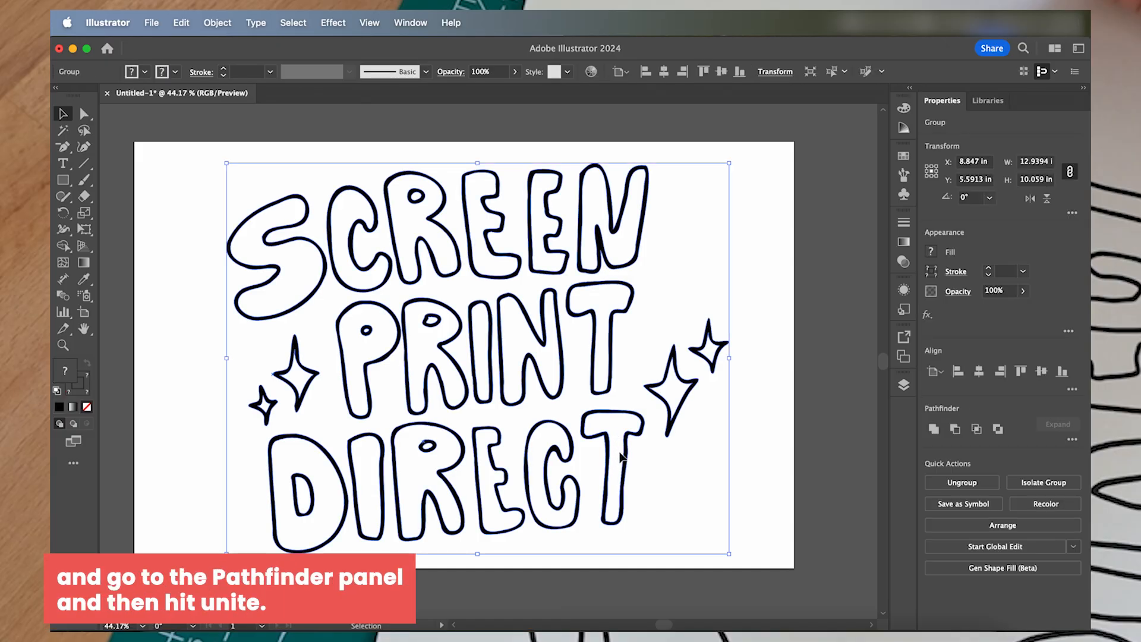
pyautogui.click(932, 429)
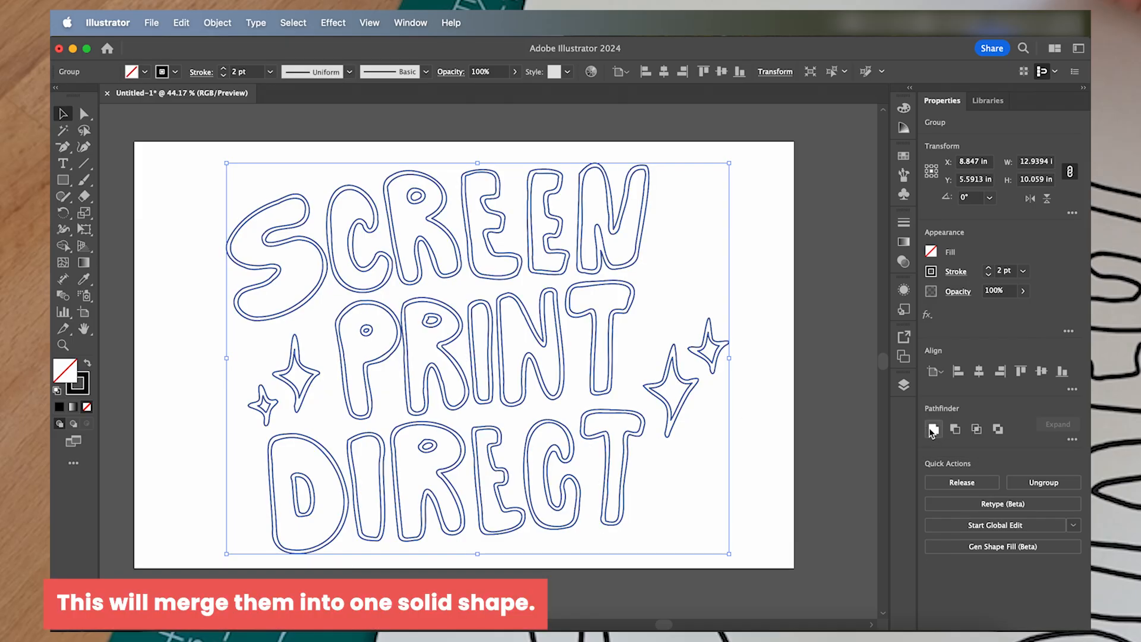
# - Set the united artwork's fill to black (000000), remove its stroke, and leave it deselected
pyautogui.doubleClick(62, 377)
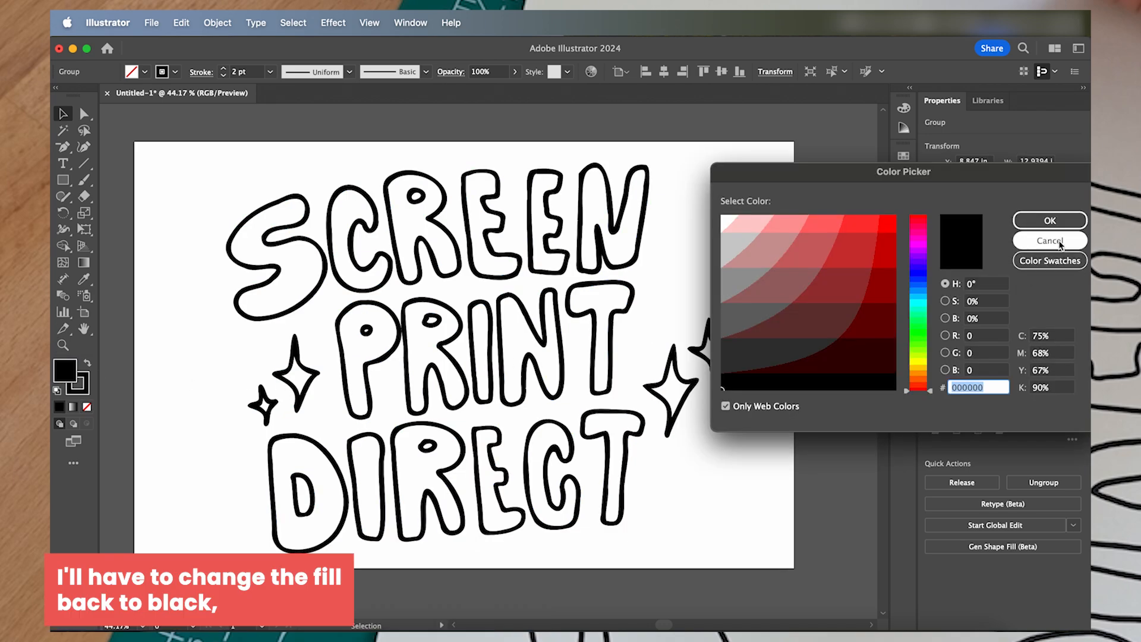
pyautogui.click(1053, 225)
pyautogui.click(82, 388)
pyautogui.press('/')
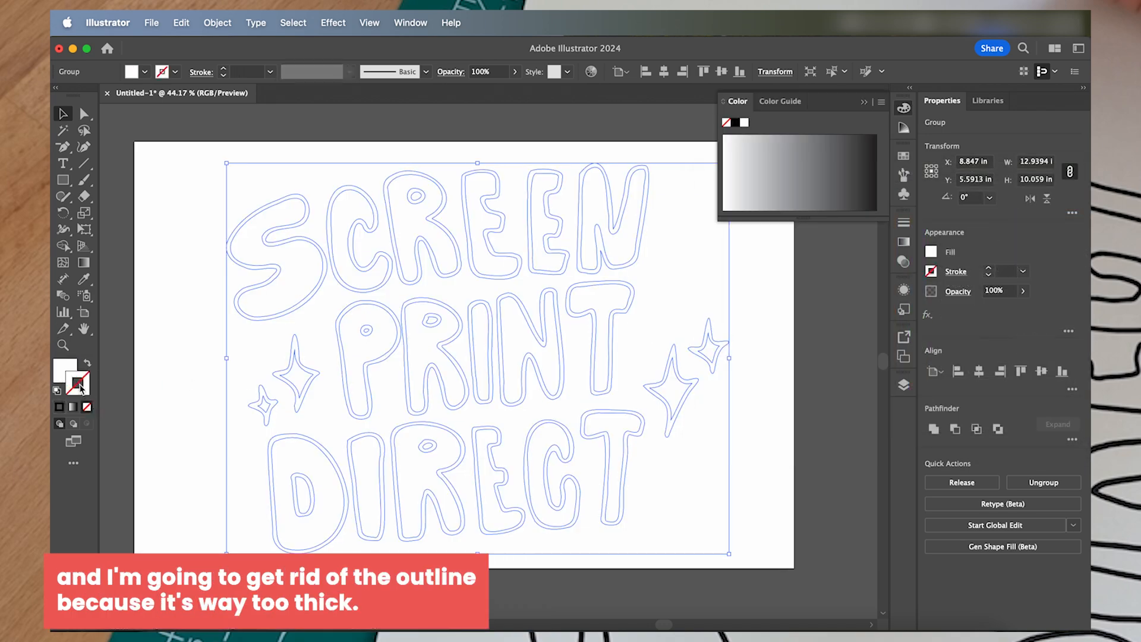
pyautogui.click(58, 365)
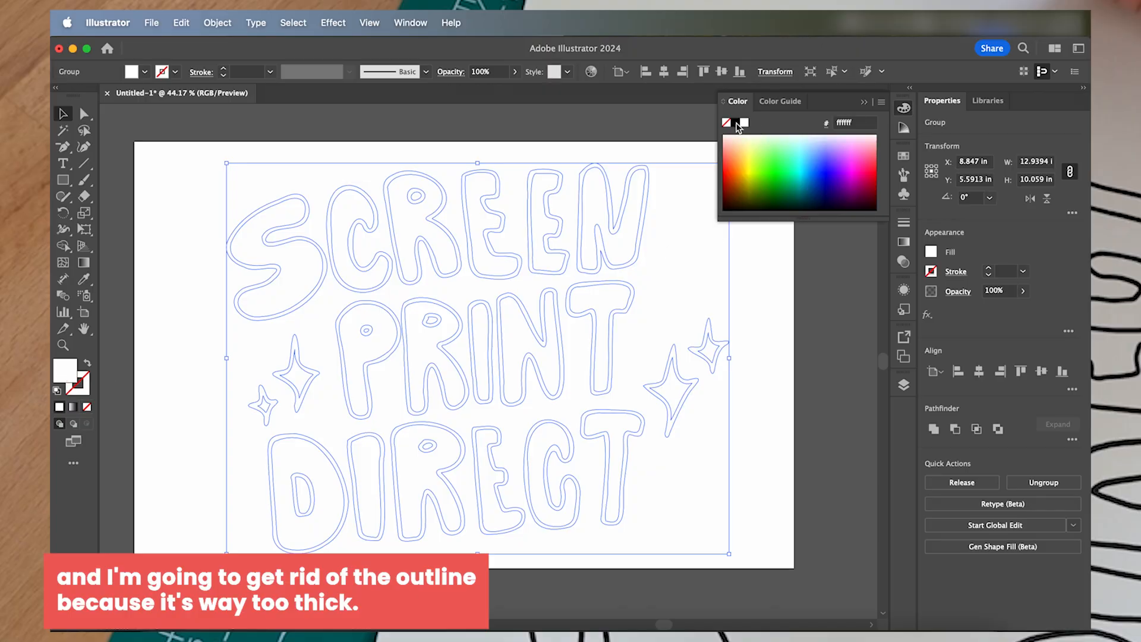
pyautogui.click(817, 365)
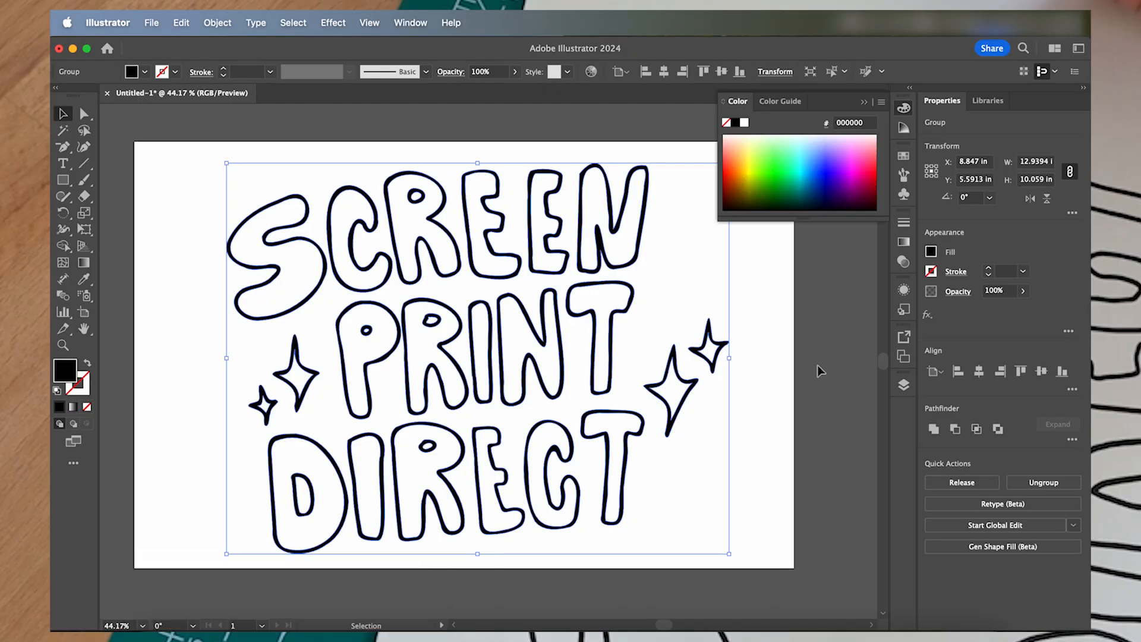
pyautogui.click(607, 458)
pyautogui.click(795, 498)
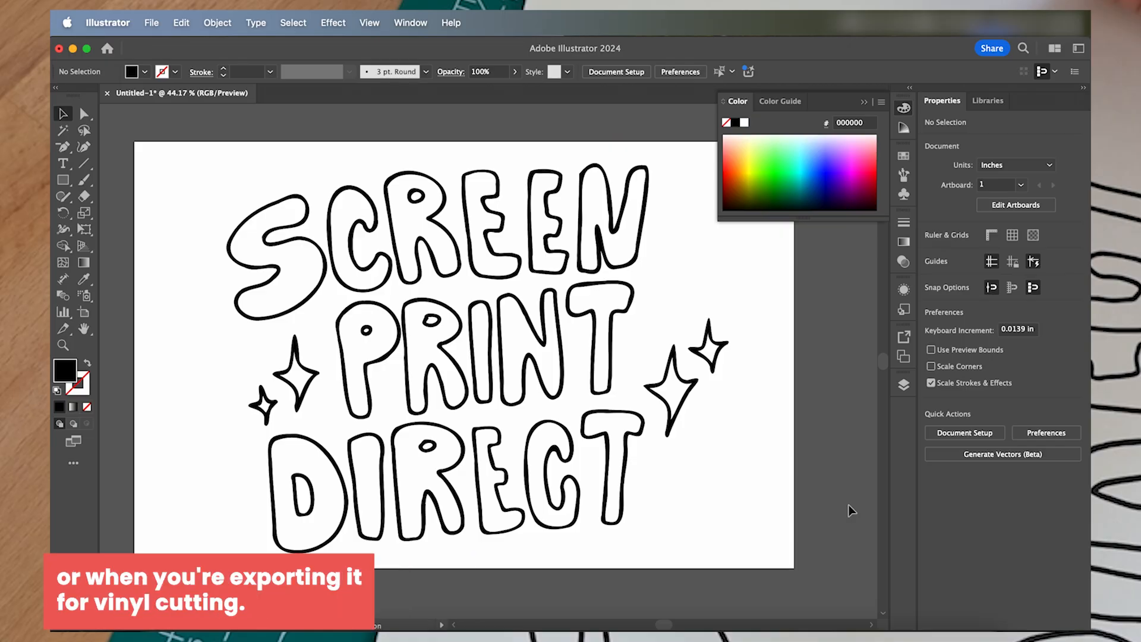
# - Round the outer and inner top-left corners of the R in PRINT, giving the inner one a radius of about 0.19 in
pyautogui.scroll(5, 408, 377)
pyautogui.scroll(2, 426, 365)
pyautogui.scroll(3, 458, 354)
pyautogui.scroll(6, 493, 327)
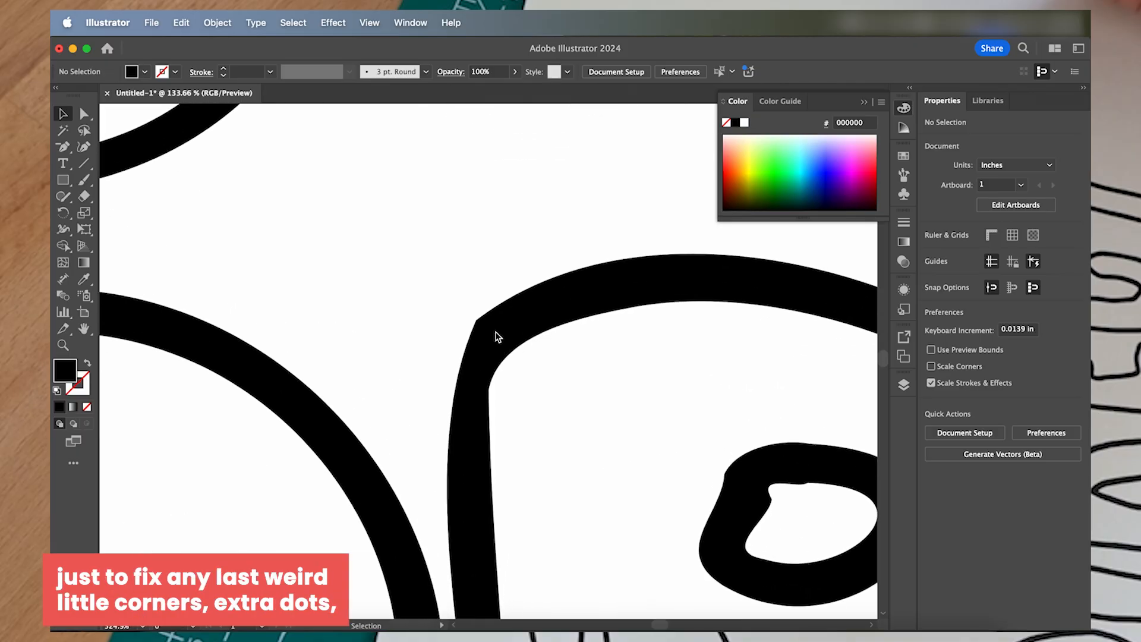
pyautogui.click(483, 324)
pyautogui.scroll(5, 482, 324)
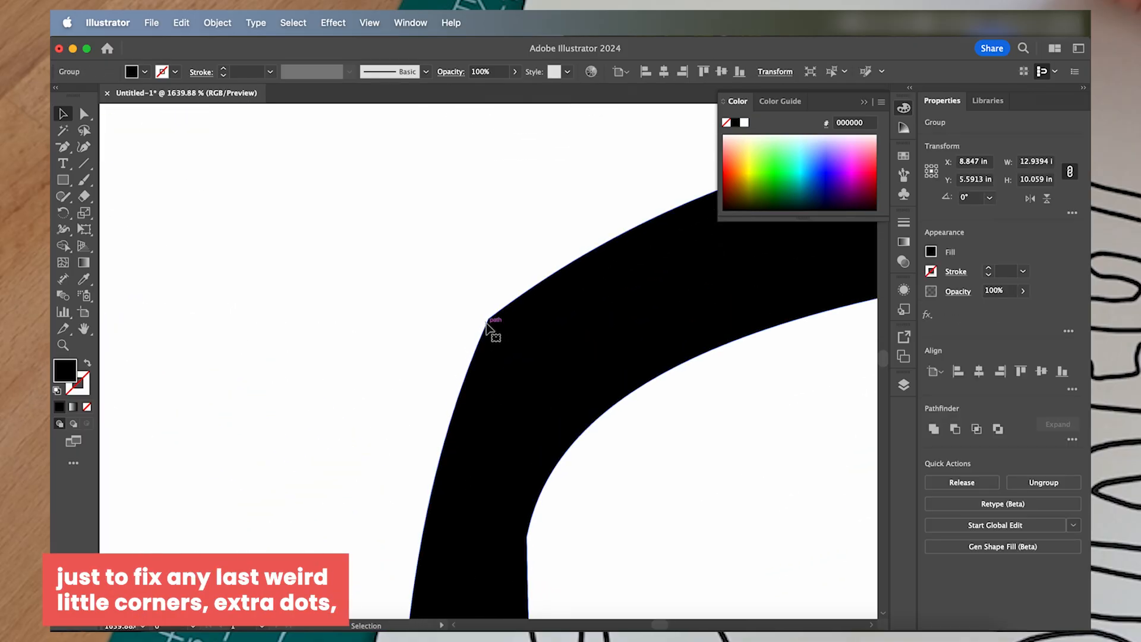
pyautogui.press('a')
pyautogui.click(488, 319)
pyautogui.moveTo(502, 334); pyautogui.dragTo(571, 381)
pyautogui.scroll(-3, 535, 357)
pyautogui.moveTo(553, 336); pyautogui.dragTo(667, 384)
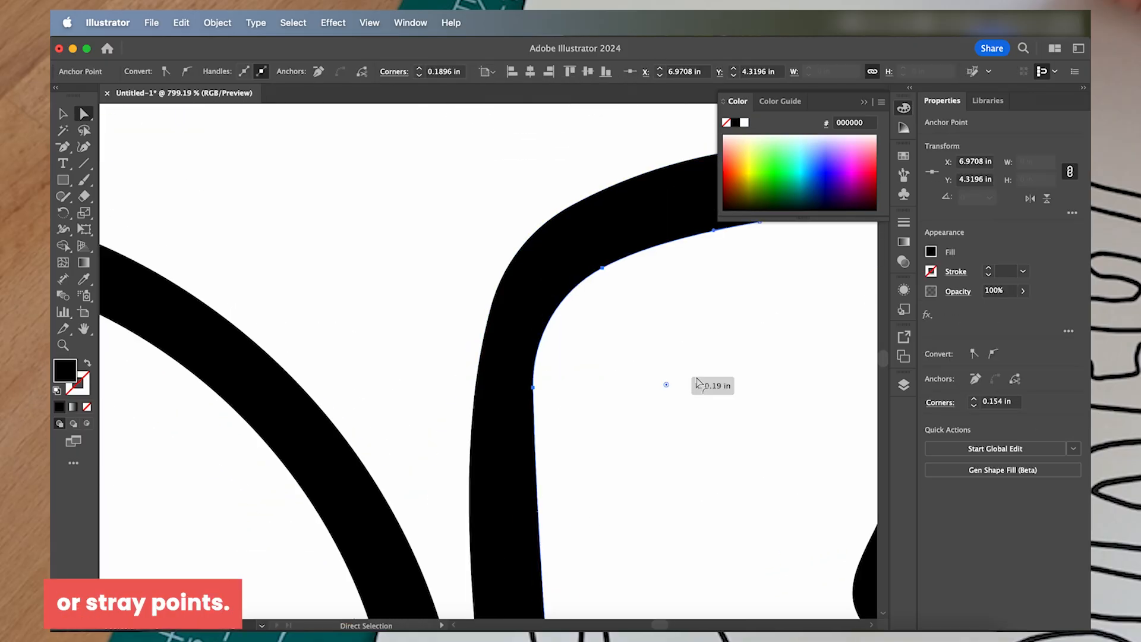
# - Smooth the remaining rough corners of the R in PRINT by adjusting its corner rounding and points, leaving it deselected
pyautogui.scroll(-3, 523, 381)
pyautogui.moveTo(486, 372); pyautogui.dragTo(515, 400)
pyautogui.scroll(4, 471, 383)
pyautogui.moveTo(433, 281); pyautogui.dragTo(603, 311)
pyautogui.click(647, 323)
pyautogui.moveTo(650, 342); pyautogui.dragTo(680, 409)
pyautogui.scroll(-3, 624, 421)
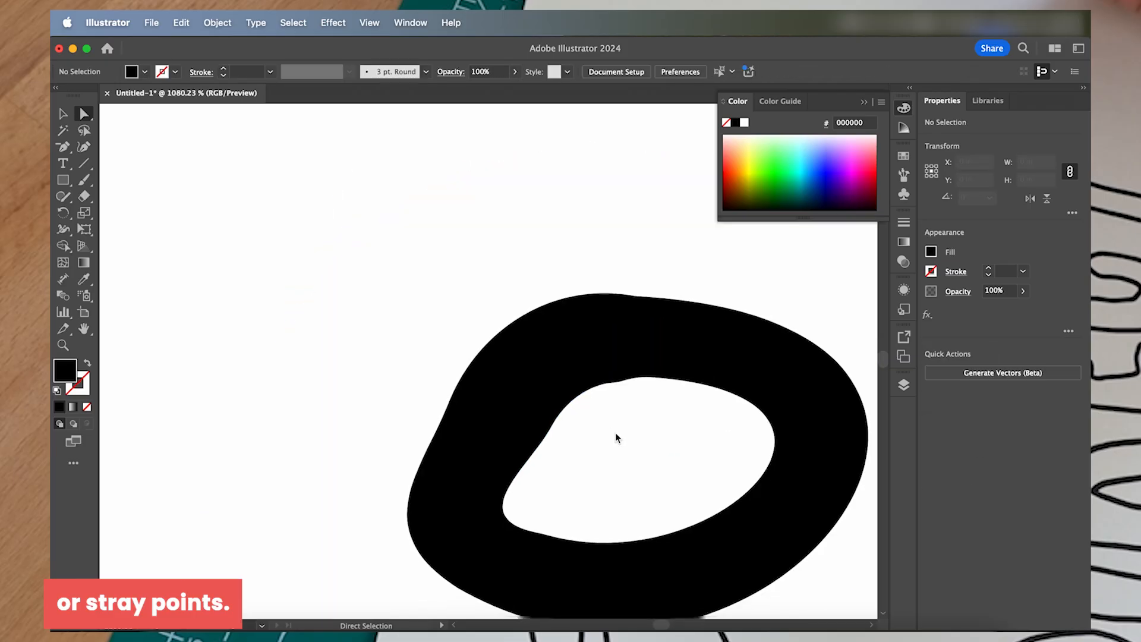
# - Delete a stray anchor point from the small counter ring of the R in PRINT
pyautogui.scroll(5, 630, 410)
pyautogui.click(483, 270)
pyautogui.press('-')
pyautogui.click(482, 270)
pyautogui.press('a')
# - Round the notch where the bowl meets the leg of the R in PRINT to about 0.16 in
pyautogui.scroll(-10, 545, 397)
pyautogui.scroll(6, 476, 380)
pyautogui.moveTo(351, 285); pyautogui.dragTo(380, 248)
pyautogui.scroll(-5, 505, 440)
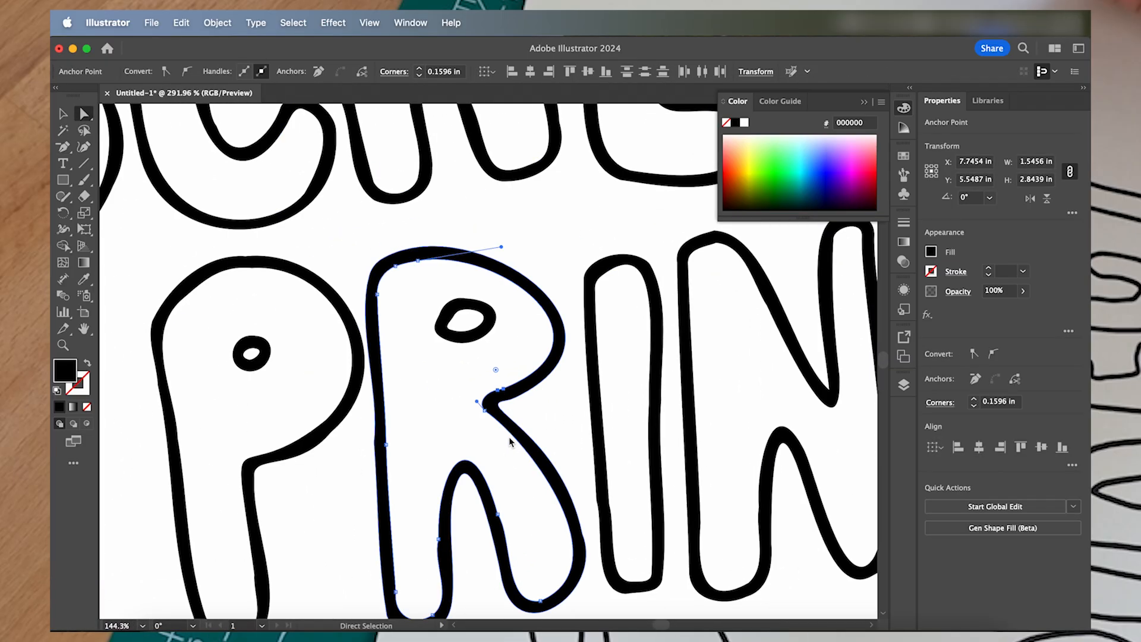
# - Smooth the inner curve at the bottom of the R's left leg in PRINT by adjusting its direction handles
pyautogui.scroll(4, 356, 380)
pyautogui.moveTo(247, 342); pyautogui.dragTo(97, 328)
pyautogui.scroll(-5, 416, 333)
pyautogui.click(665, 188)
pyautogui.scroll(5, 381, 393)
pyautogui.click(374, 398)
pyautogui.scroll(3, 374, 398)
pyautogui.moveTo(410, 511); pyautogui.dragTo(453, 561)
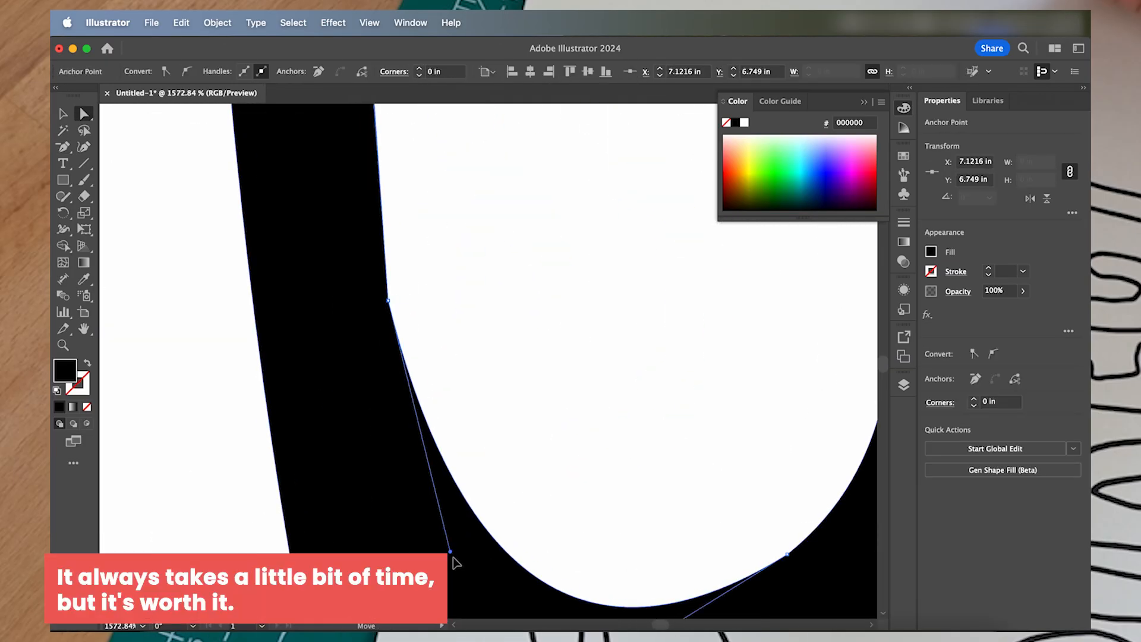
pyautogui.click(498, 410)
# - Smooth another rough curve in the lettering by pulling out a direction handle, leaving the outline deselected
pyautogui.scroll(-8, 498, 410)
pyautogui.scroll(6, 527, 384)
pyautogui.click(445, 353)
pyautogui.moveTo(469, 352); pyautogui.dragTo(565, 344)
pyautogui.click(487, 353)
pyautogui.scroll(-10, 487, 353)
# - Reshape the kinked inner curve at the end of the top arm of the second E in SCREEN
pyautogui.scroll(8, 541, 196)
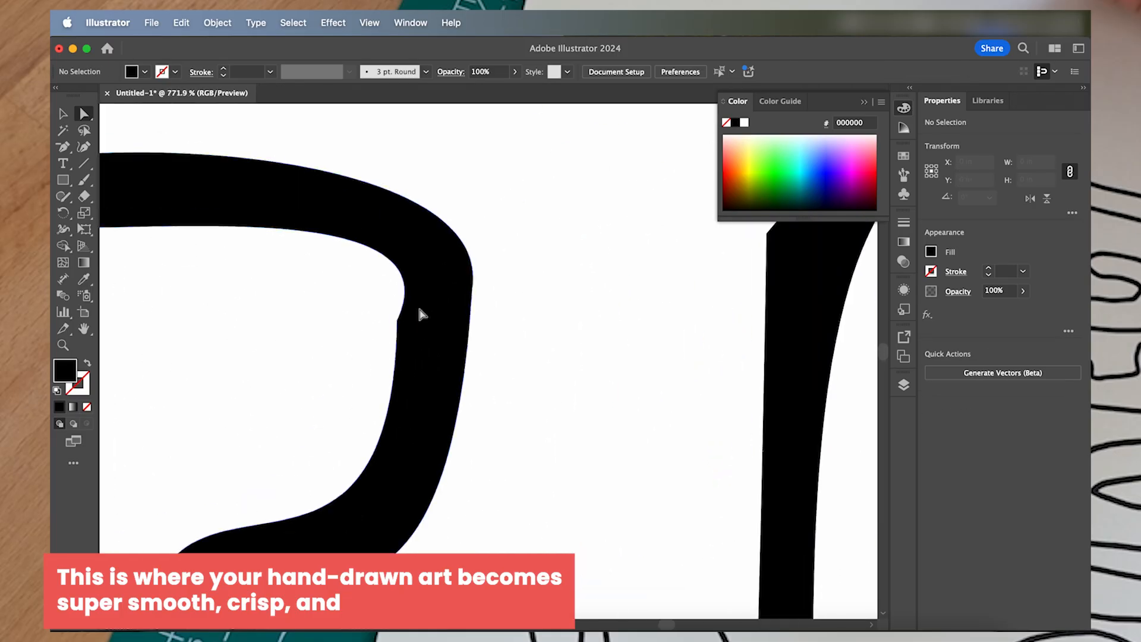
pyautogui.click(420, 311)
pyautogui.scroll(5, 589, 354)
pyautogui.scroll(-8, 590, 354)
pyautogui.scroll(5, 487, 396)
pyautogui.moveTo(463, 380); pyautogui.dragTo(552, 410)
pyautogui.click(646, 442)
# - Remove a surplus anchor point from the lettering outline and deselect it
pyautogui.scroll(-6, 646, 443)
pyautogui.scroll(6, 505, 406)
pyautogui.click(466, 407)
pyautogui.press('-')
pyautogui.press('a')
pyautogui.scroll(6, 381, 386)
pyautogui.click(378, 378)
# - Adjust a direction handle to even out an uneven curve in the lettering, leaving the outline deselected
pyautogui.scroll(-10, 385, 394)
pyautogui.scroll(8, 303, 309)
pyautogui.click(310, 300)
pyautogui.moveTo(300, 311); pyautogui.dragTo(255, 356)
pyautogui.click(416, 285)
pyautogui.hscroll(2, 492, 286)
pyautogui.click(456, 263)
pyautogui.click(542, 321)
# - Delete a stray anchor point from the inner stepped edge of the second E in SCREEN
pyautogui.scroll(-8, 542, 377)
pyautogui.scroll(7, 541, 377)
pyautogui.click(352, 320)
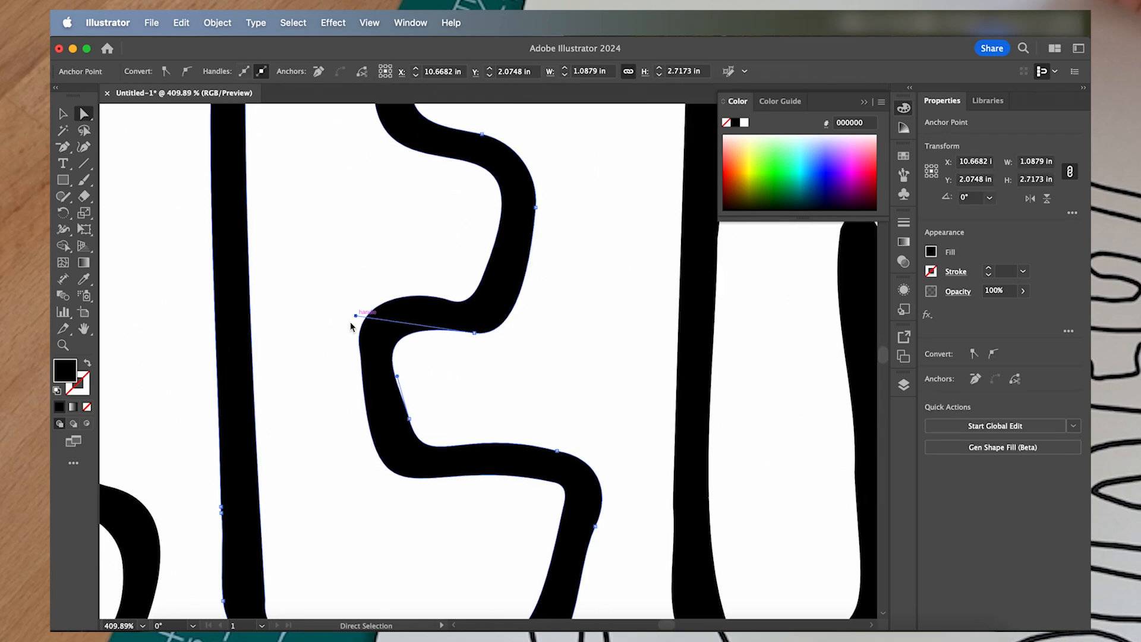
pyautogui.scroll(5, 416, 262)
pyautogui.press('-')
pyautogui.click(421, 262)
pyautogui.press('a')
# - Extend the direction handle at the inner top-left curve of the second E in SCREEN to smooth it
pyautogui.scroll(-6, 423, 271)
pyautogui.click(358, 203)
pyautogui.scroll(4, 362, 230)
pyautogui.moveTo(199, 143); pyautogui.dragTo(158, 178)
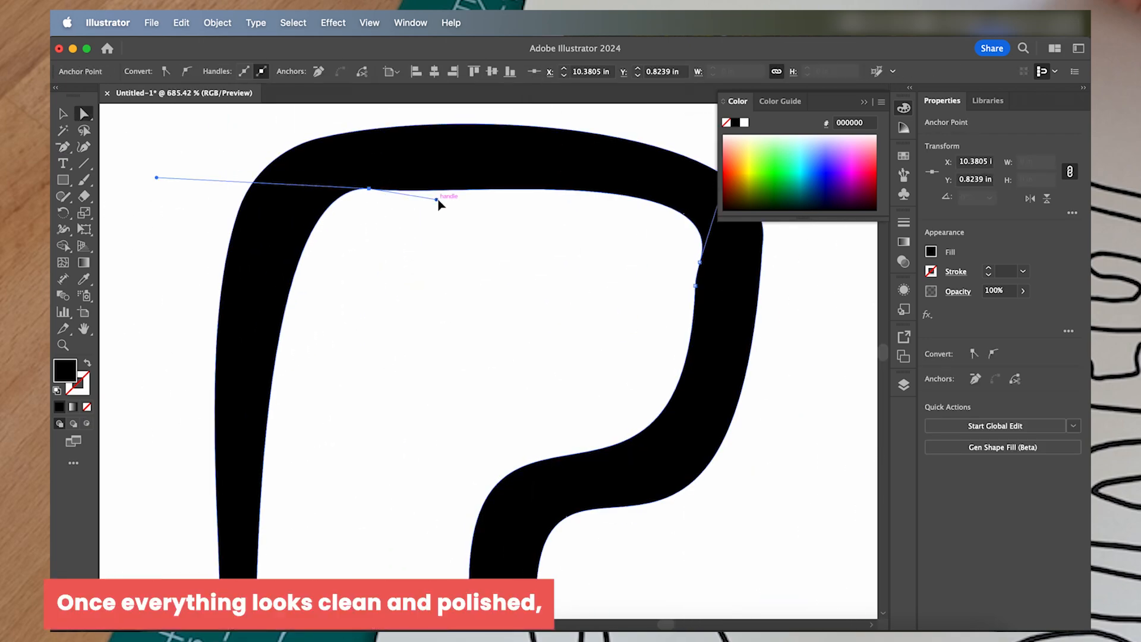
pyautogui.click(402, 338)
# - Check the remaining letter outlines, including the first E in SCREEN, for rough curves or stray points
pyautogui.scroll(-6, 403, 338)
pyautogui.scroll(6, 556, 291)
pyautogui.click(590, 294)
pyautogui.click(512, 334)
pyautogui.click(497, 380)
pyautogui.scroll(-8, 518, 443)
pyautogui.scroll(8, 491, 535)
pyautogui.click(476, 222)
pyautogui.click(552, 284)
pyautogui.scroll(-7, 552, 288)
pyautogui.scroll(7, 553, 288)
pyautogui.click(362, 338)
pyautogui.scroll(-9, 362, 328)
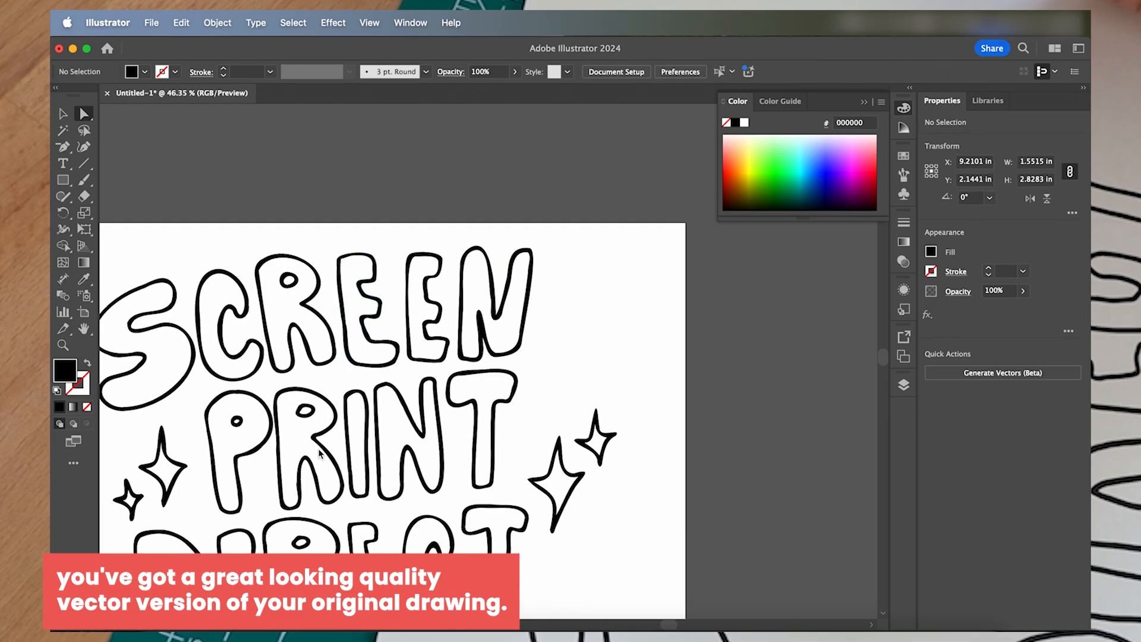
# - Move the two sparkles beside the T of PRINT upward and closer to the lettering, and deselect them
pyautogui.scroll(-3, 618, 321)
pyautogui.click(636, 291)
pyautogui.press('v')
pyautogui.doubleClick(655, 346)
pyautogui.moveTo(621, 379); pyautogui.dragTo(626, 302)
pyautogui.click(579, 502)
pyautogui.scroll(-3, 576, 505)
pyautogui.doubleClick(575, 504)
pyautogui.scroll(2, 585, 523)
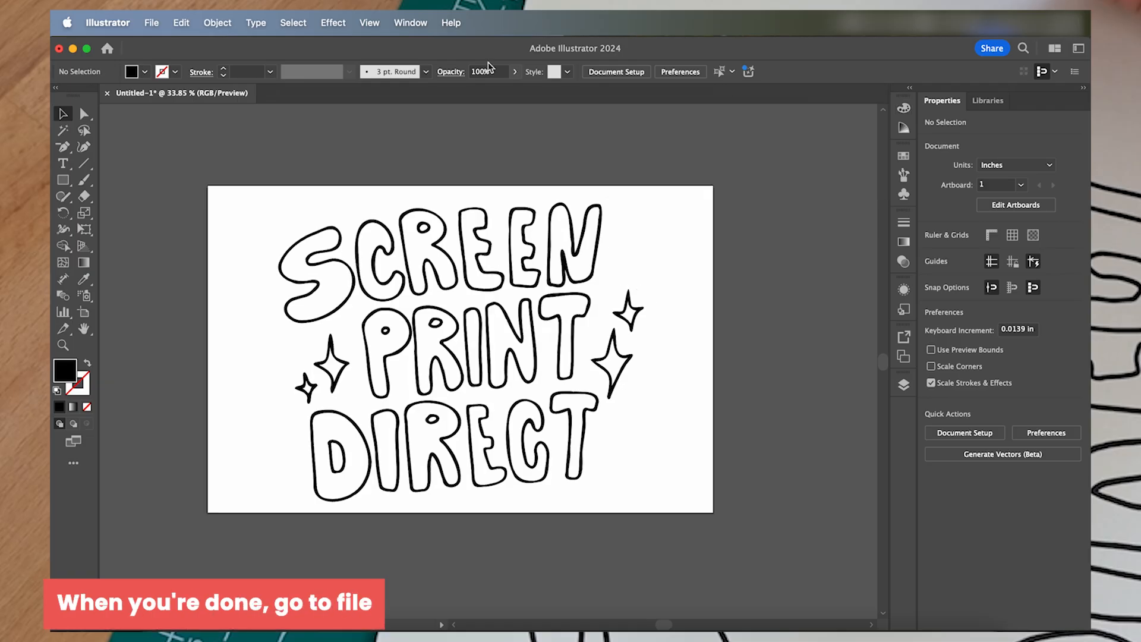
# - Export the artboard to Downloads in PNG format under the name Screen Print Direct.png
pyautogui.click(153, 23)
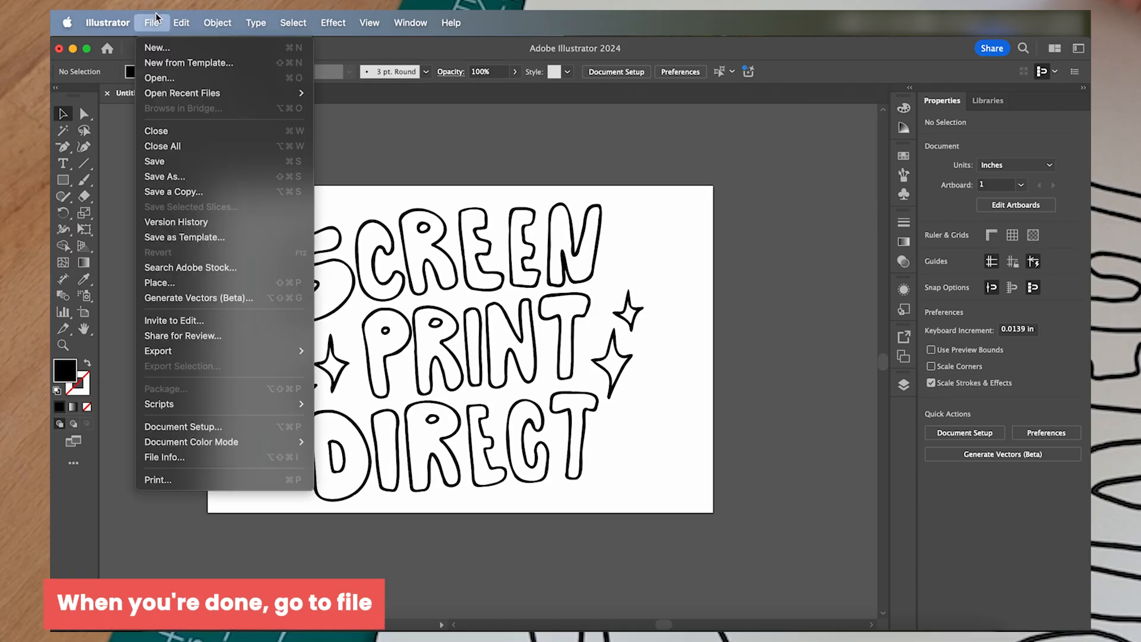
pyautogui.moveTo(188, 351)
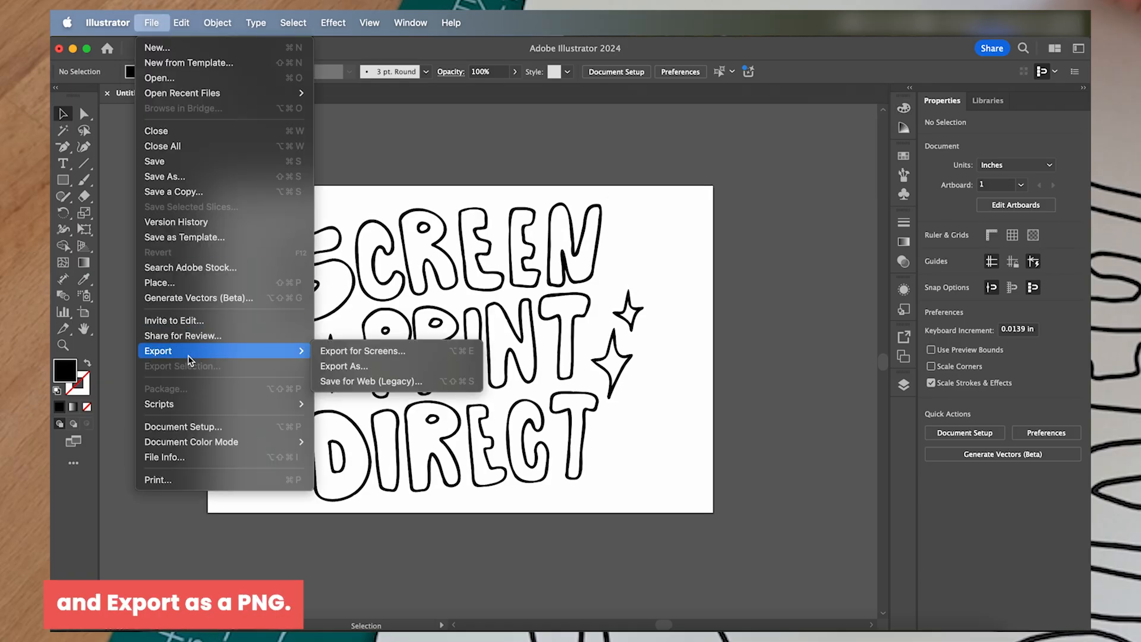
pyautogui.click(344, 366)
pyautogui.click(520, 344)
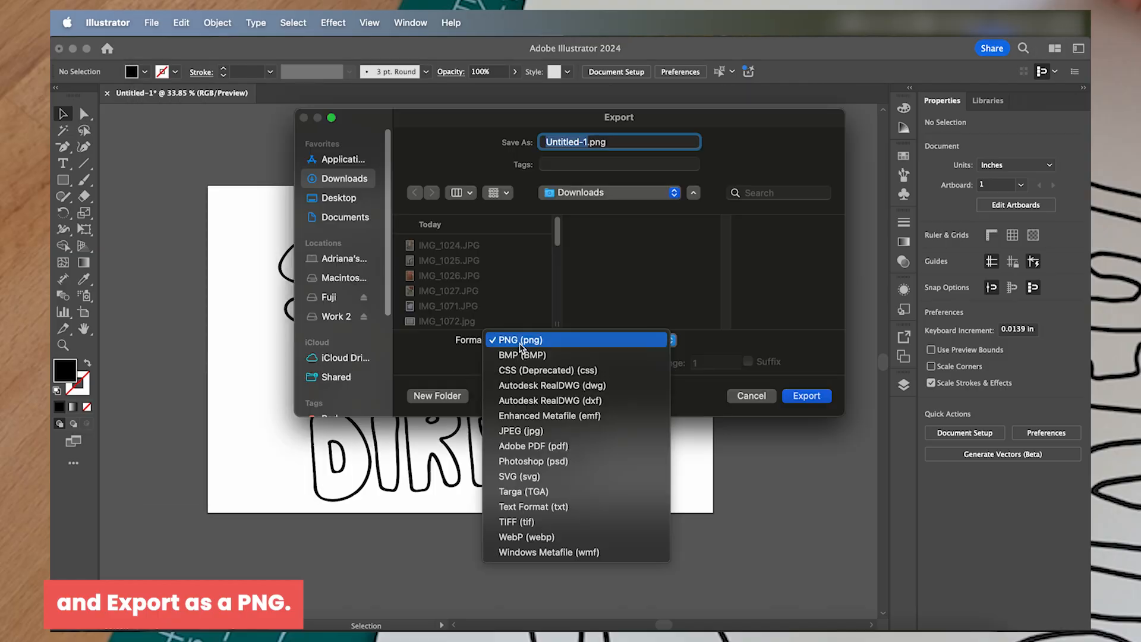
pyautogui.click(520, 342)
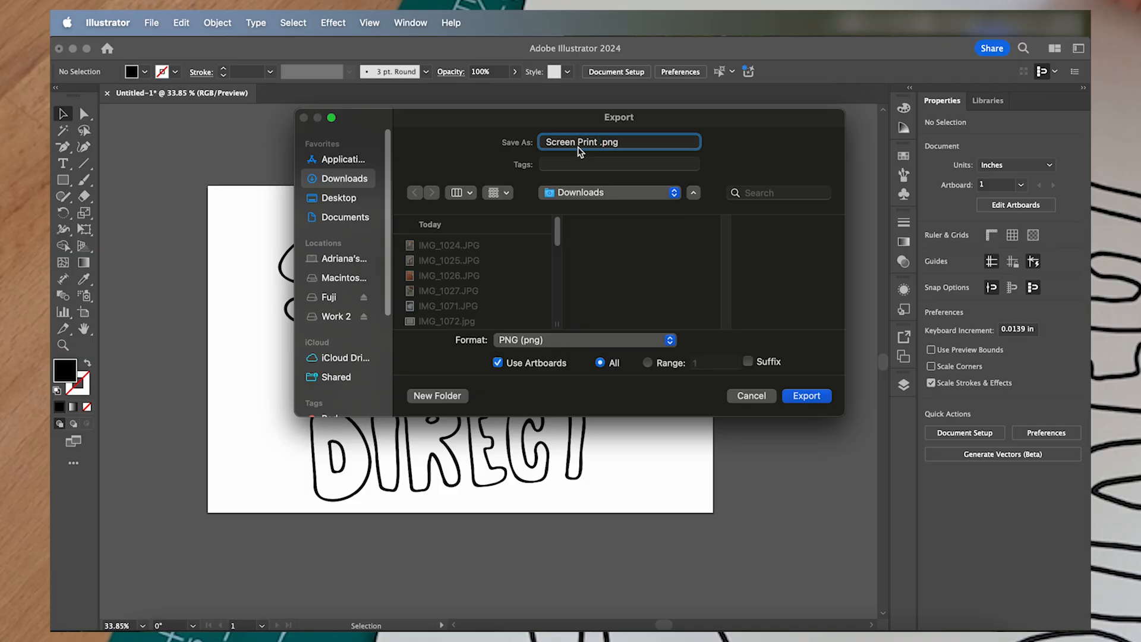
pyautogui.click(805, 396)
# - Set the PNG options to High (300 ppi) with a transparent background and complete the export
pyautogui.moveTo(603, 224); pyautogui.dragTo(570, 153)
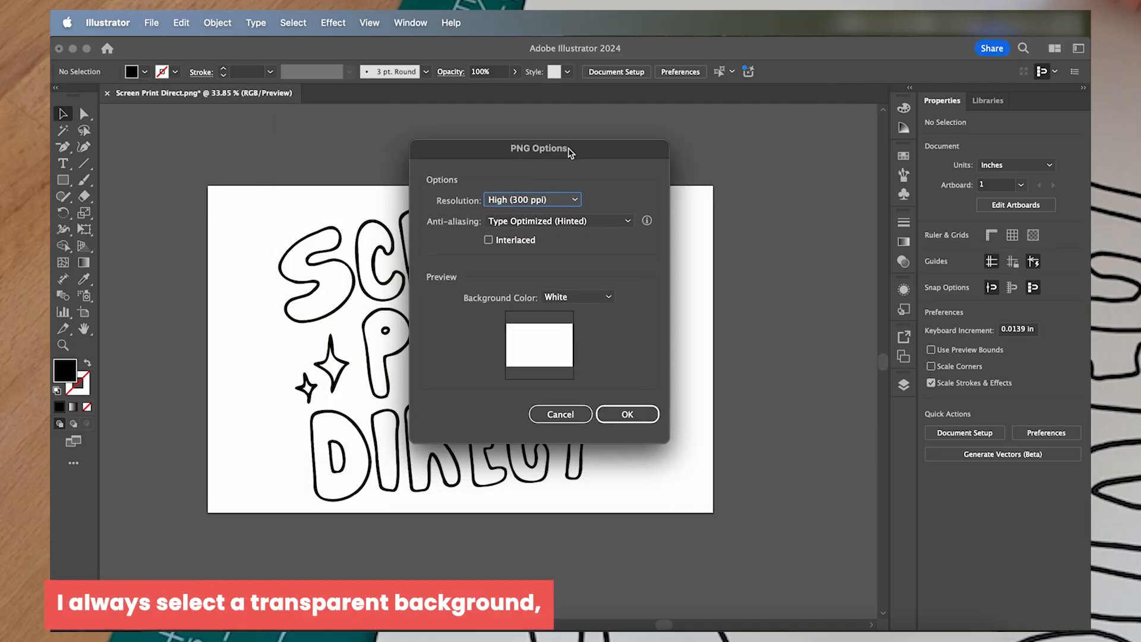
pyautogui.click(568, 300)
pyautogui.click(567, 301)
pyautogui.click(629, 413)
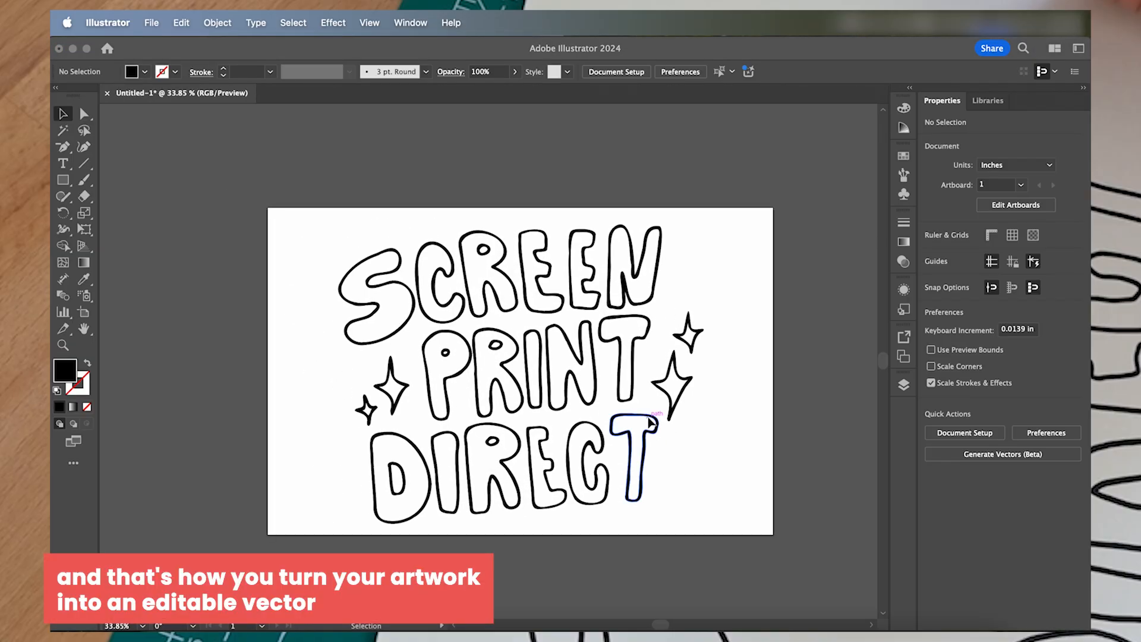
pyautogui.scroll(3, 649, 423)
pyautogui.scroll(-4, 649, 422)
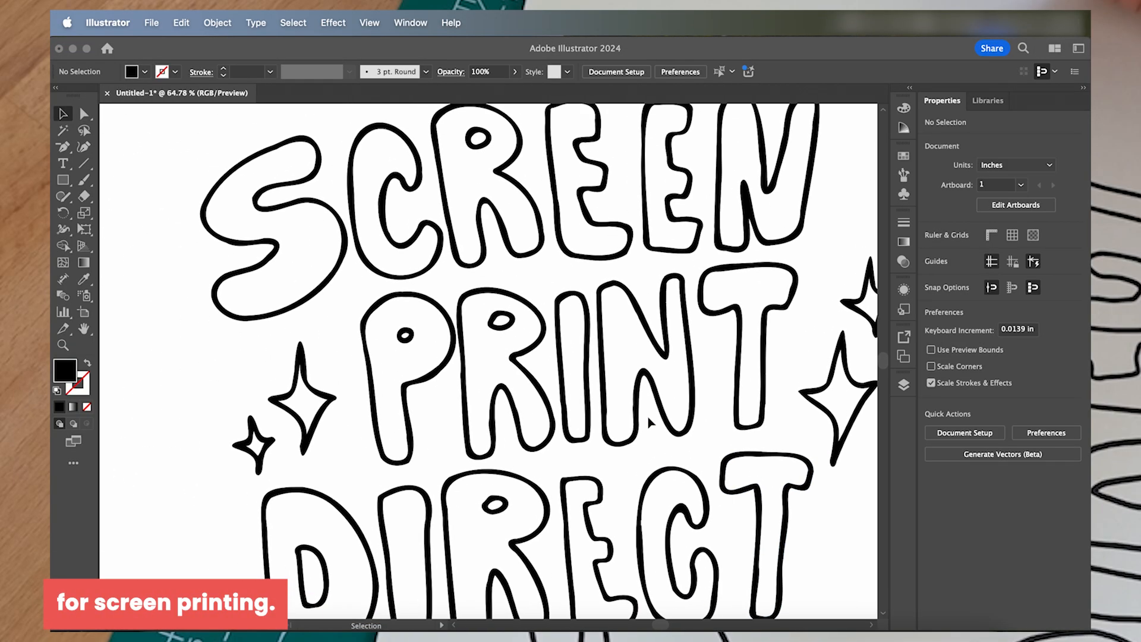